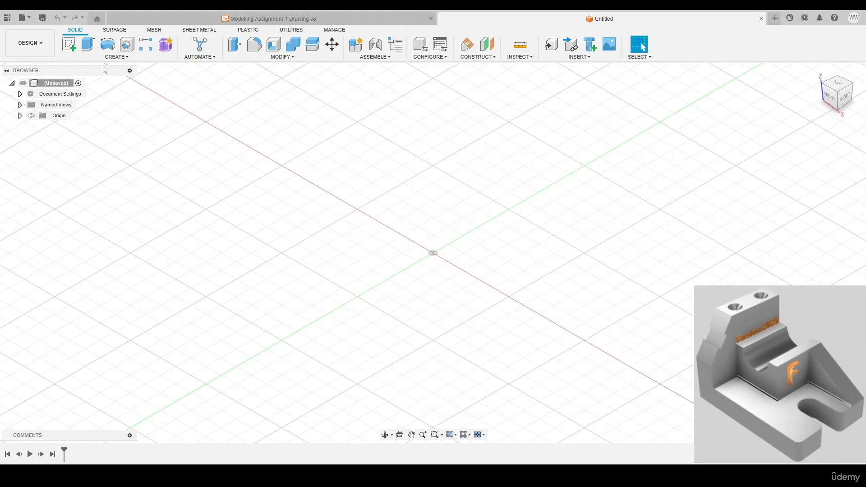
Sketch a 96 by 64 mm rectangle on the horizontal plane with one corner at the origin
{"action": "key", "text": "c"}
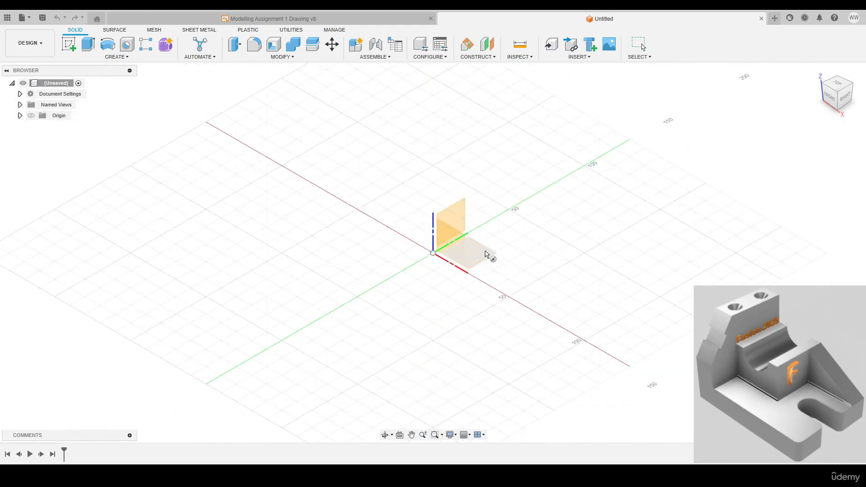
{"action": "left_click", "coordinate": [485, 254]}
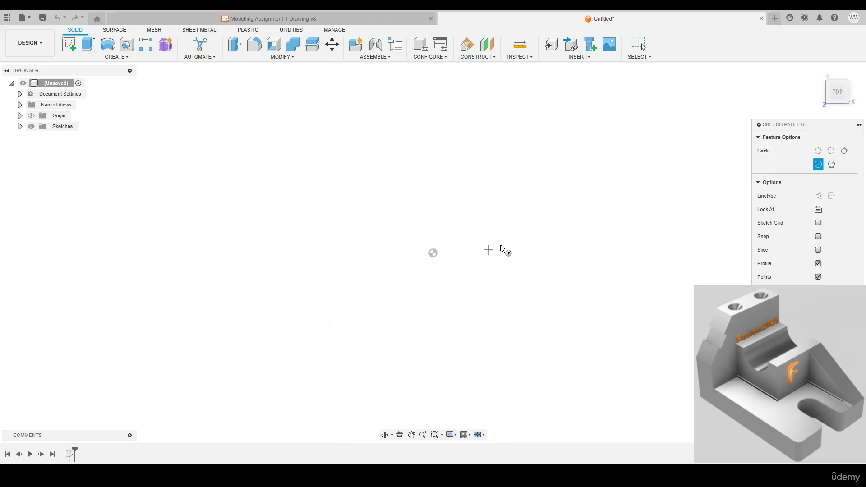
{"action": "key", "text": "r"}
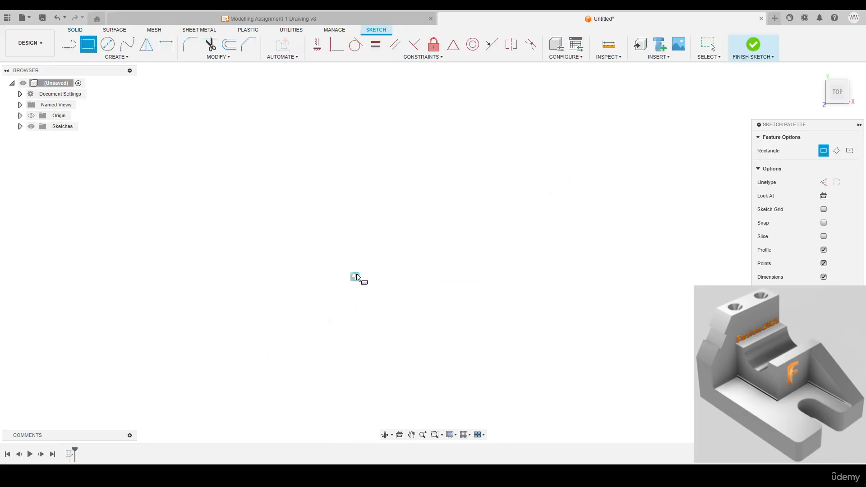
{"action": "left_click", "coordinate": [355, 277]}
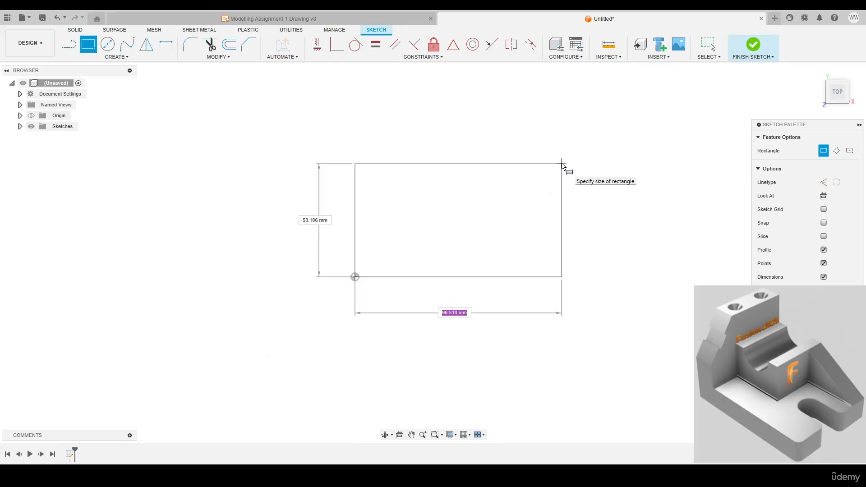
{"action": "type", "text": "96"}
{"action": "key", "text": "Tab"}
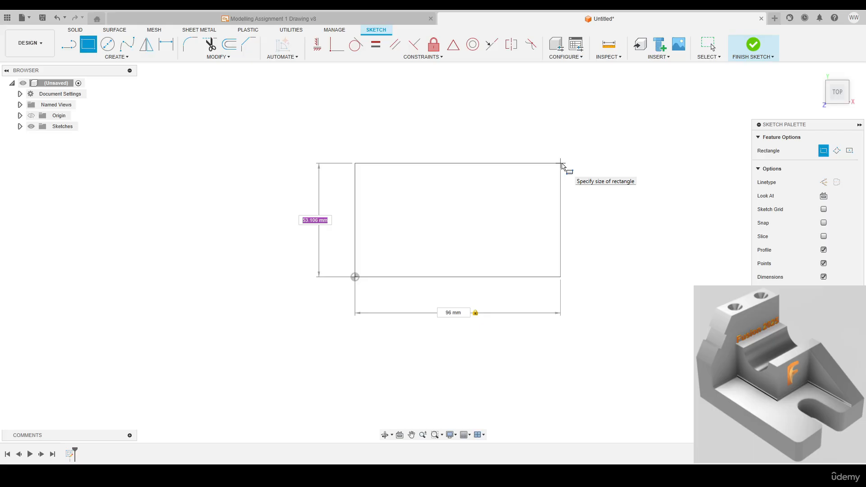
{"action": "type", "text": "64"}
{"action": "key", "text": "Return"}
{"action": "key", "text": "Escape"}
Draw a U-shaped slot outline inward from one 64 mm edge, with a 20 mm line, a tangent arc and a parallel return line
{"action": "mouse_move", "coordinate": [508, 265]}
{"action": "middle_mouse_down", "text": "shift"}
{"action": "mouse_move", "coordinate": [479, 243]}
{"action": "mouse_move", "coordinate": [479, 215]}
{"action": "mouse_move", "coordinate": [486, 222]}
{"action": "middle_mouse_up", "text": "shift"}
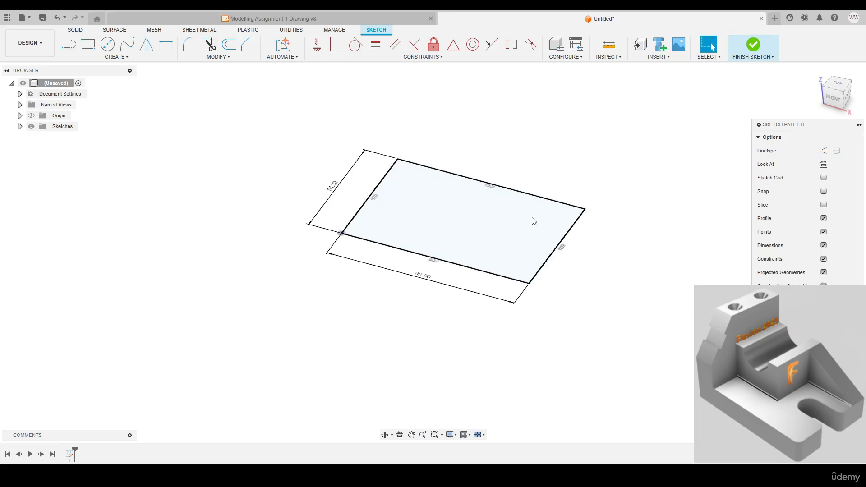
{"action": "key", "text": "l"}
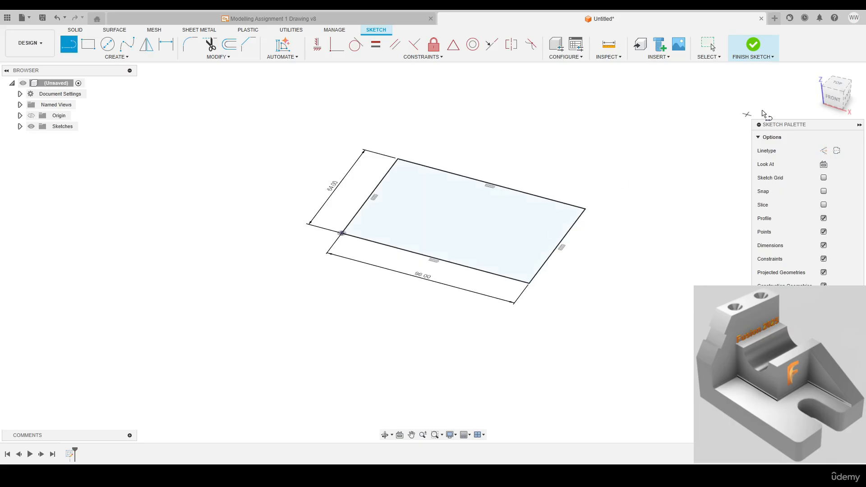
{"action": "left_click", "coordinate": [846, 94]}
{"action": "scroll", "coordinate": [573, 182], "scroll_direction": "up", "scroll_amount": 3}
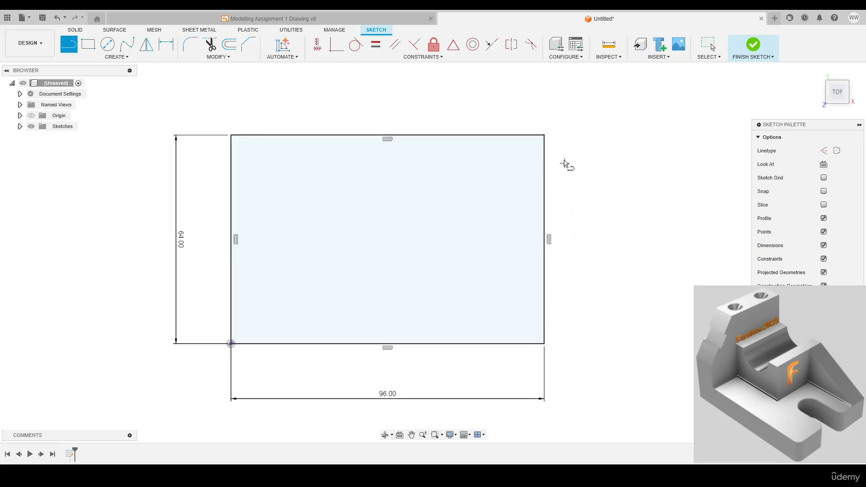
{"action": "left_click", "coordinate": [544, 161]}
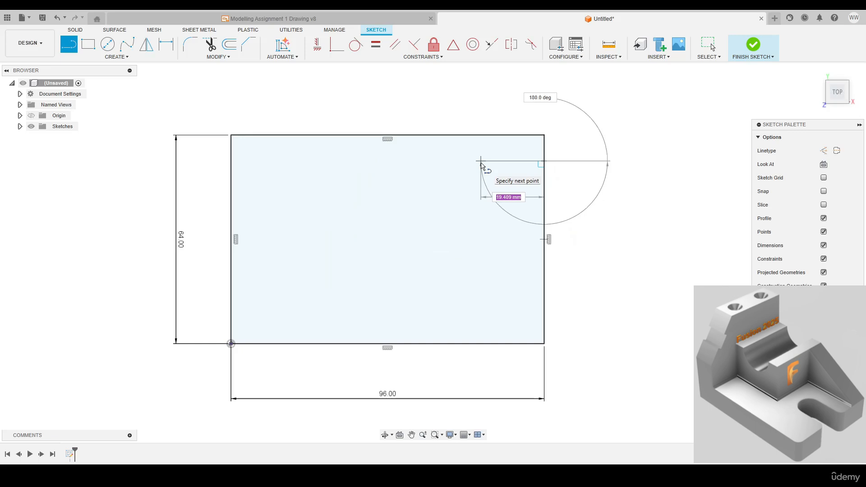
{"action": "type", "text": "20"}
{"action": "key", "text": "Tab"}
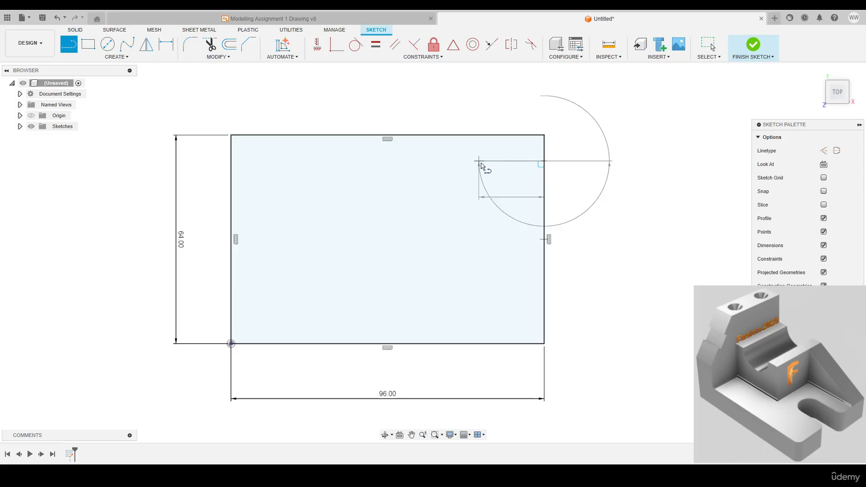
{"action": "left_click", "coordinate": [481, 166]}
{"action": "left_click_drag", "start_coordinate": [465, 166], "coordinate": [479, 207]}
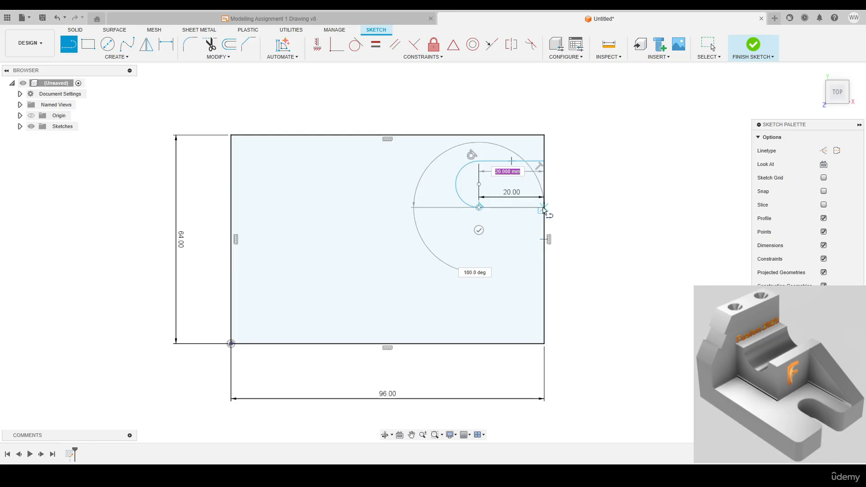
{"action": "left_click", "coordinate": [544, 208]}
{"action": "key", "text": "Escape"}
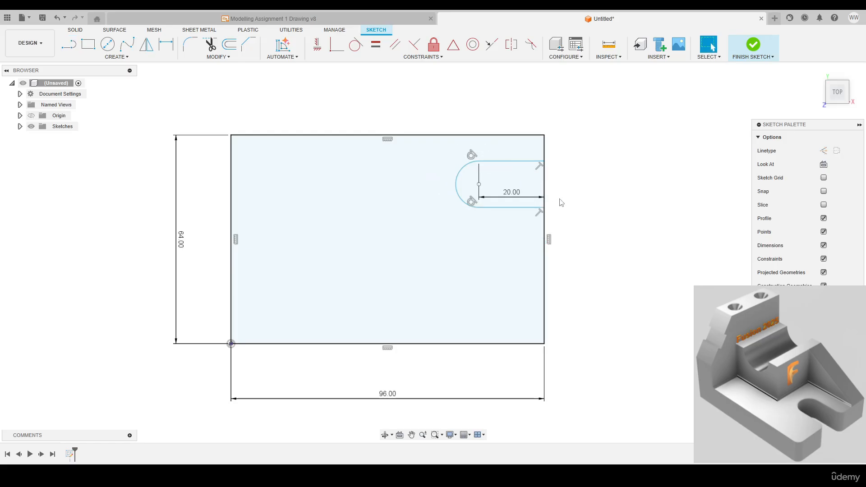
Reposition the slot's 20 mm dimension outside its outline and set the arc's radius to 8 mm
{"action": "left_click_drag", "start_coordinate": [514, 194], "coordinate": [517, 157]}
{"action": "key", "text": "d"}
{"action": "left_click", "coordinate": [460, 169]}
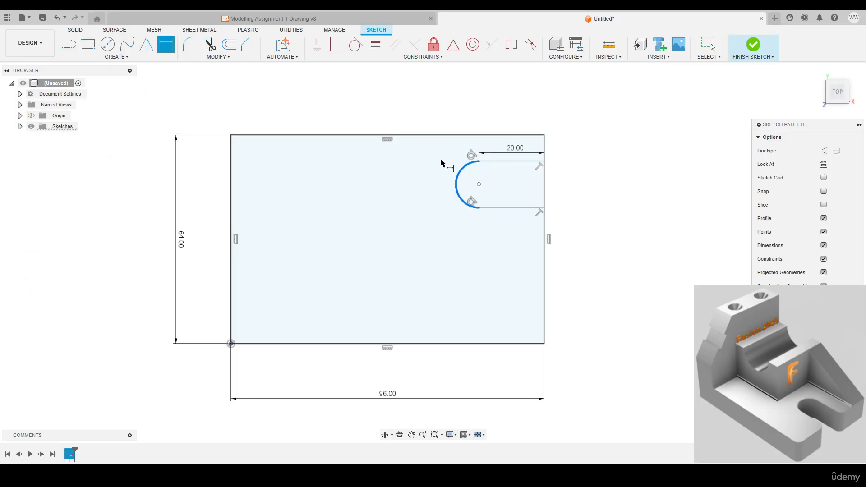
{"action": "left_click", "coordinate": [439, 161]}
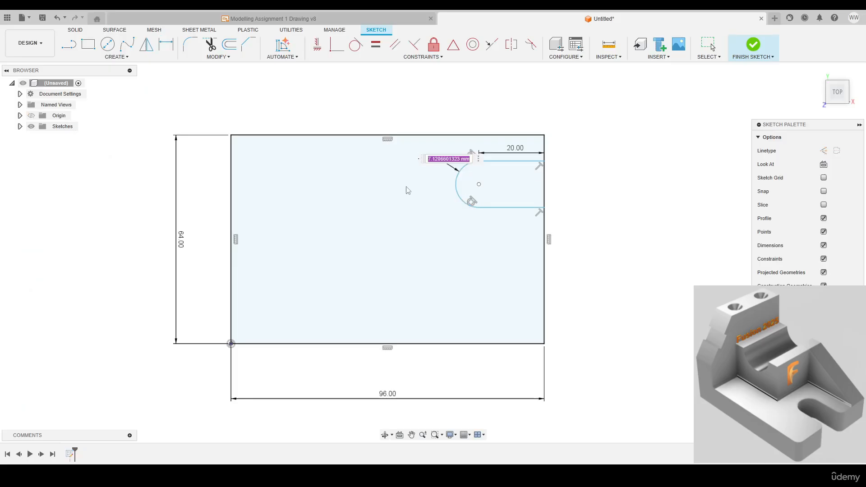
{"action": "type", "text": "8"}
{"action": "key", "text": "Return"}
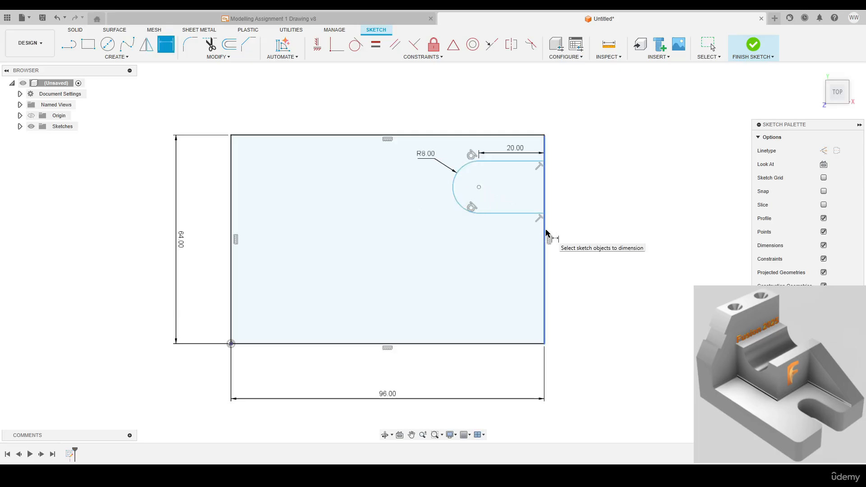
Constrain the slot arc's centre horizontally to the midpoint of the rectangle's slotted edge and check the sketch's status in the browser tree
{"action": "left_click", "coordinate": [321, 49]}
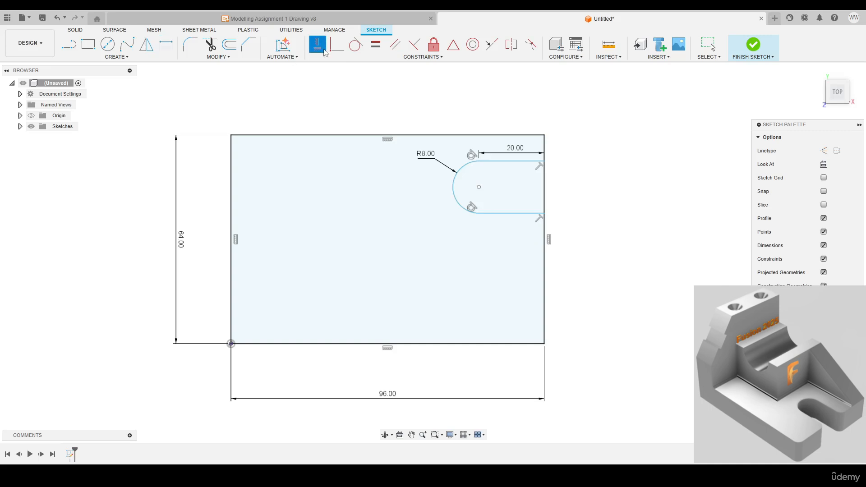
{"action": "left_click", "coordinate": [480, 188]}
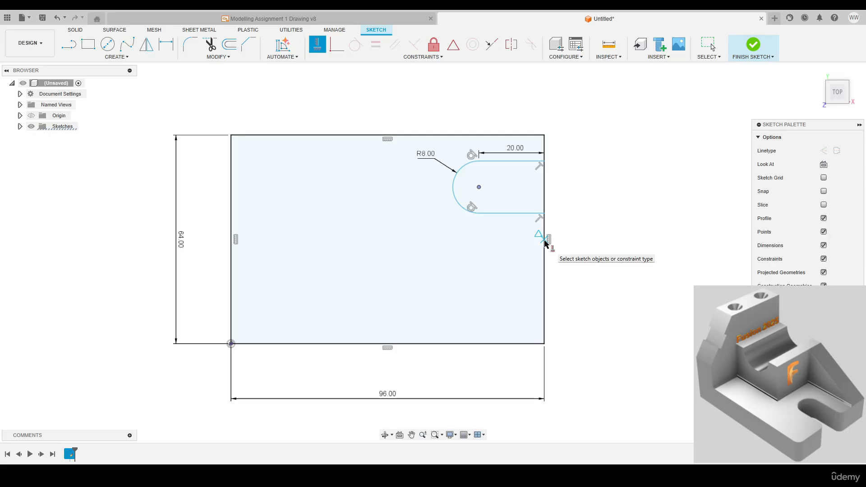
{"action": "left_click", "coordinate": [545, 240]}
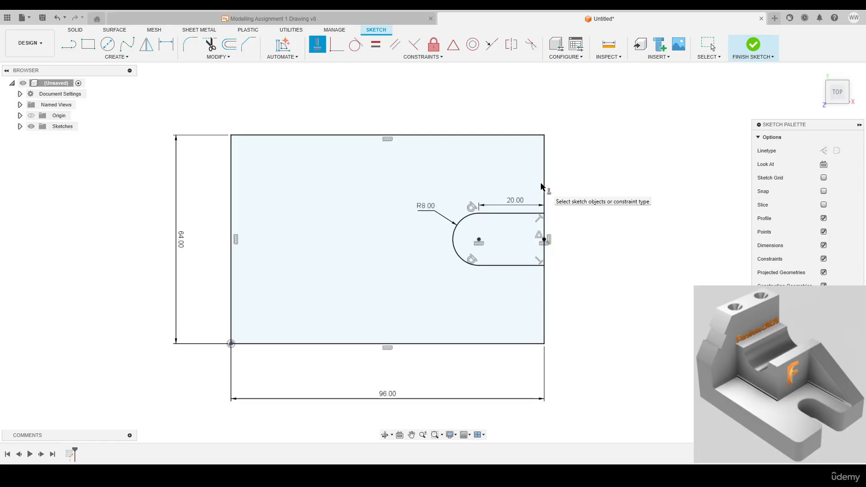
{"action": "key", "text": "Escape"}
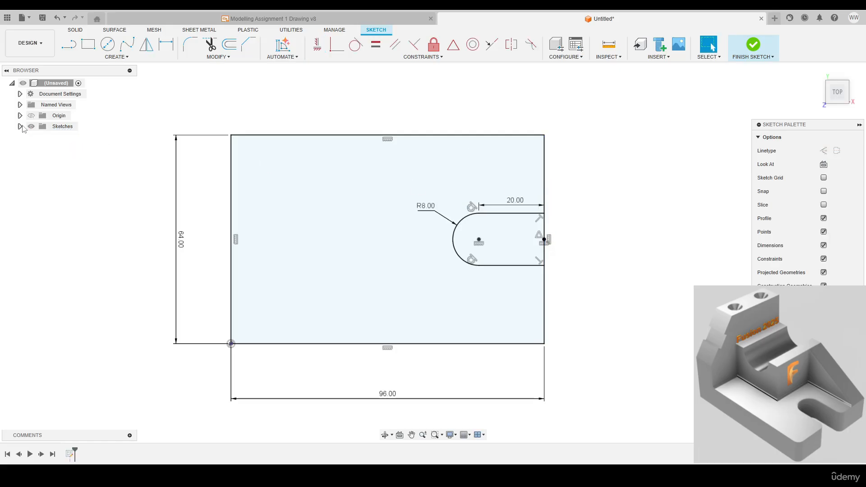
{"action": "left_click", "coordinate": [20, 126]}
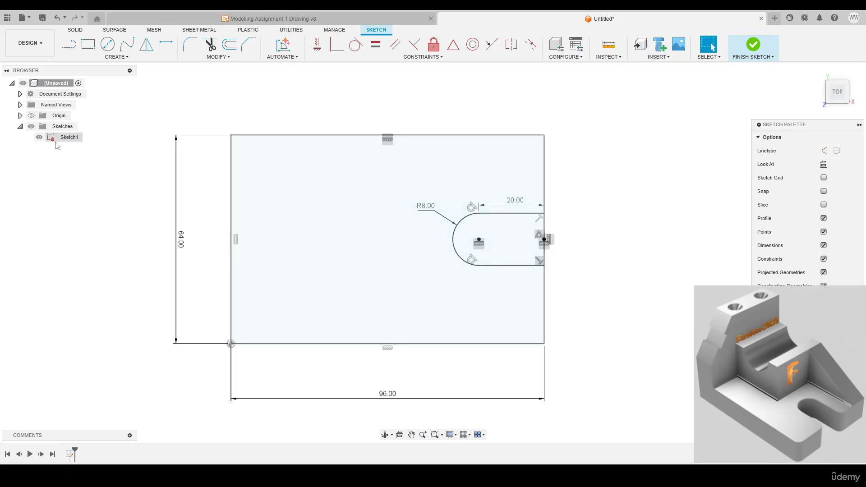
{"action": "left_click", "coordinate": [53, 141]}
{"action": "left_click", "coordinate": [591, 174]}
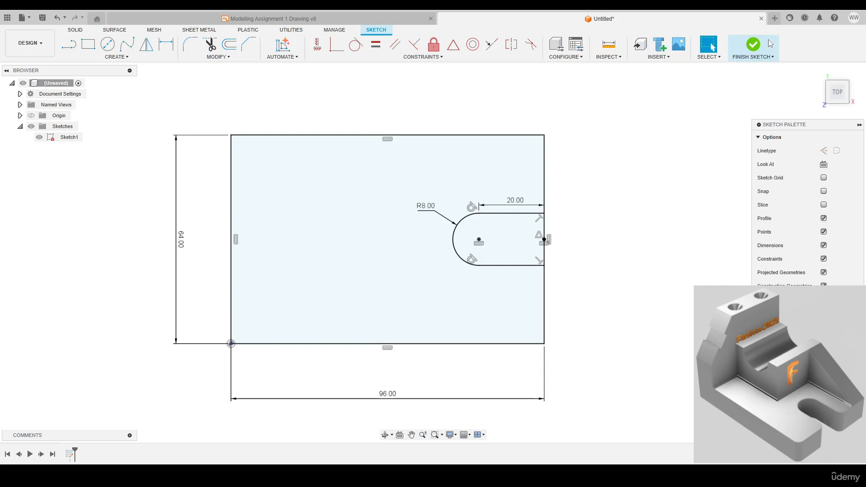
Finish the sketch and extrude the rectangle profile without the slot area 16 mm as a new body
{"action": "left_click", "coordinate": [742, 53]}
{"action": "key", "text": "e"}
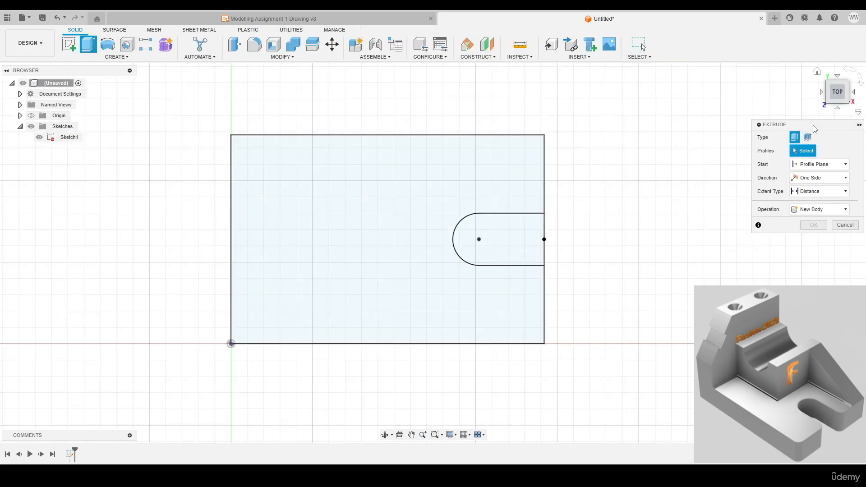
{"action": "left_click_drag", "start_coordinate": [813, 125], "coordinate": [652, 128]}
{"action": "left_click", "coordinate": [441, 189]}
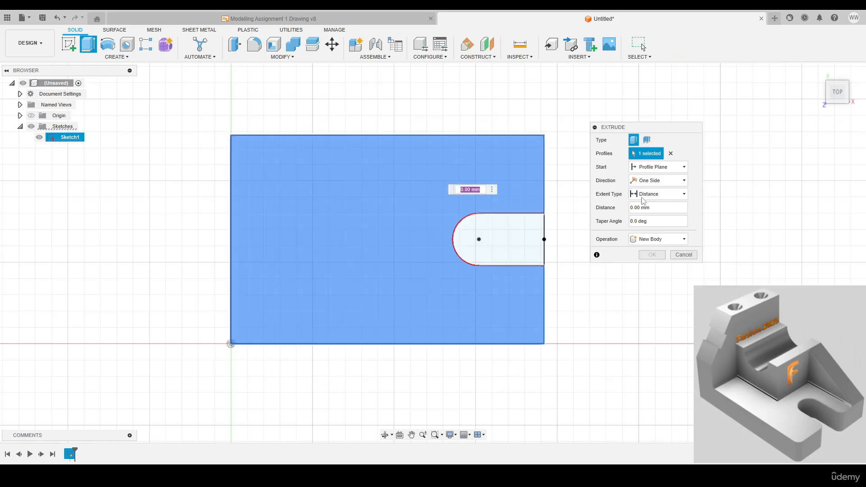
{"action": "left_click", "coordinate": [818, 72]}
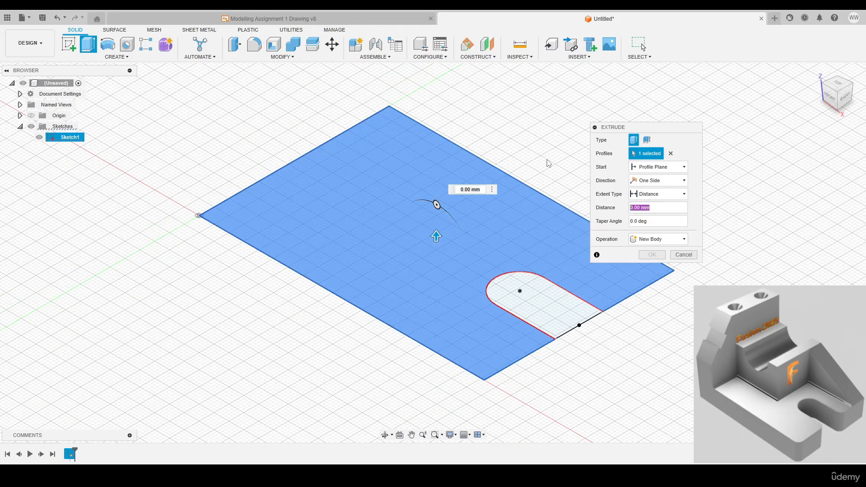
{"action": "type", "text": "16"}
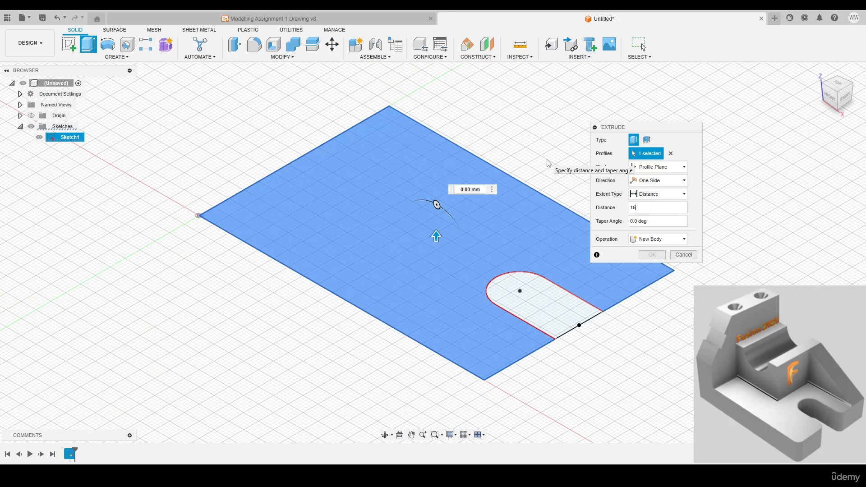
{"action": "key", "text": "Return"}
Fillet the two vertical edges at the slot opening and the near outer corner edge beside it with a 4 mm radius
{"action": "scroll", "coordinate": [544, 157], "scroll_direction": "down", "scroll_amount": 2}
{"action": "middle_click_drag", "start_coordinate": [544, 157], "coordinate": [493, 194]}
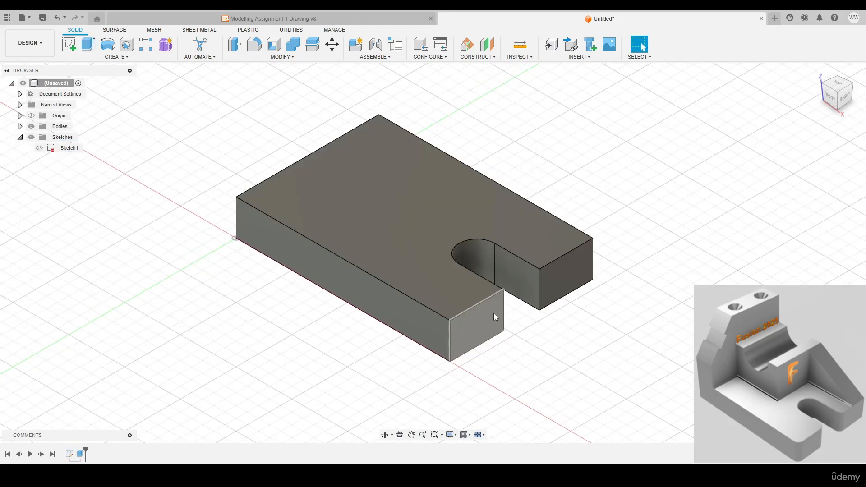
{"action": "left_click", "coordinate": [282, 57]}
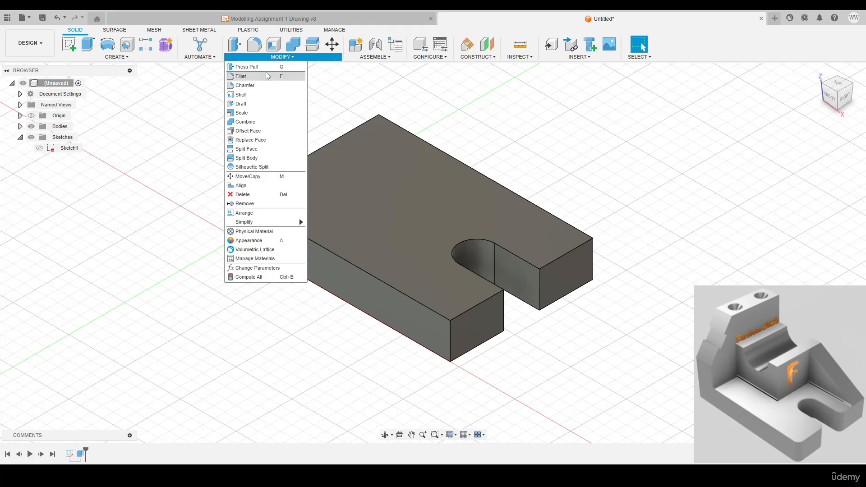
{"action": "left_click", "coordinate": [263, 79]}
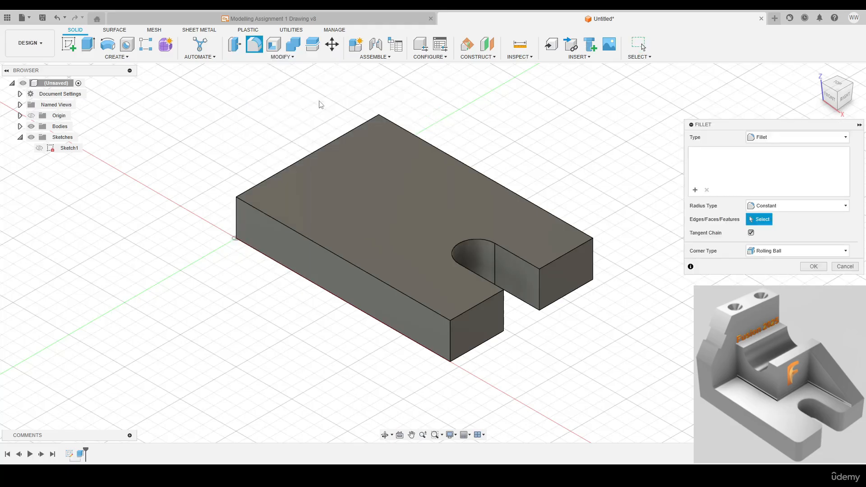
{"action": "left_click", "coordinate": [539, 285]}
{"action": "left_click", "coordinate": [503, 311]}
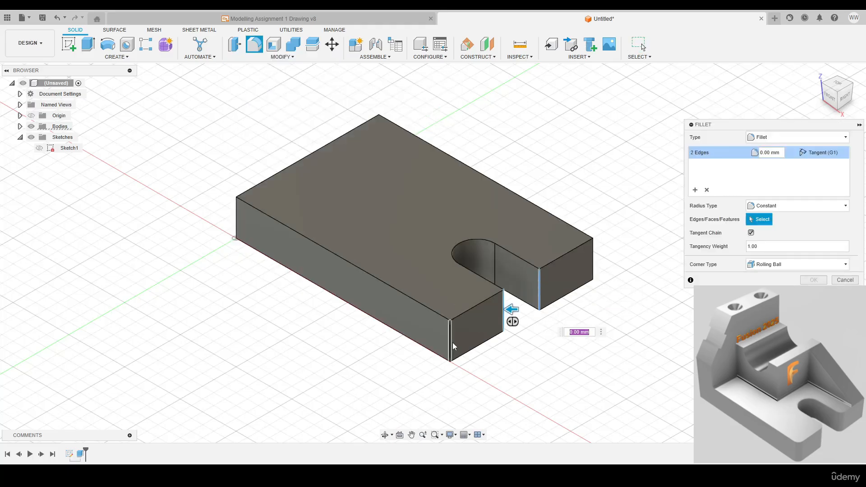
{"action": "left_click", "coordinate": [460, 342]}
{"action": "left_click_drag", "start_coordinate": [734, 130], "coordinate": [667, 127]}
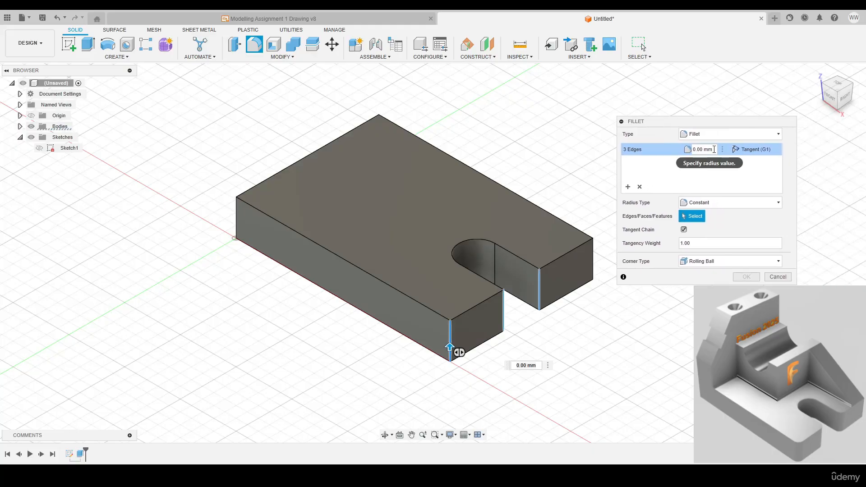
{"action": "left_click", "coordinate": [702, 149]}
{"action": "type", "text": "4"}
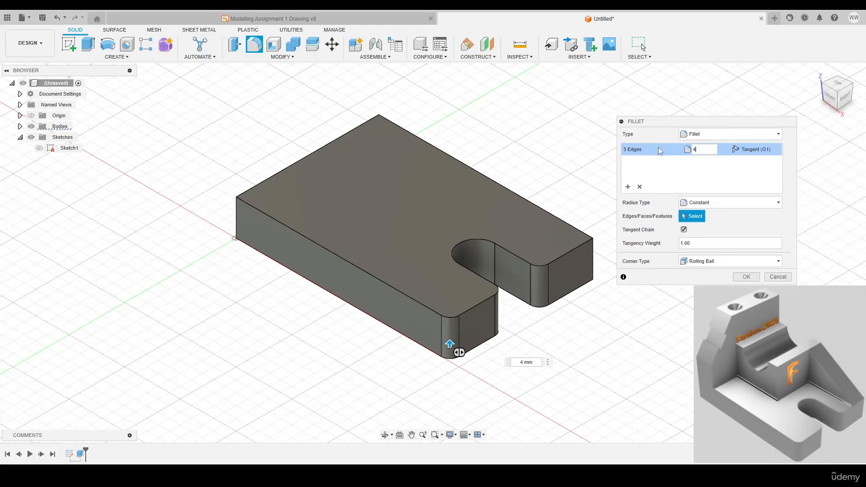
{"action": "left_click", "coordinate": [746, 276]}
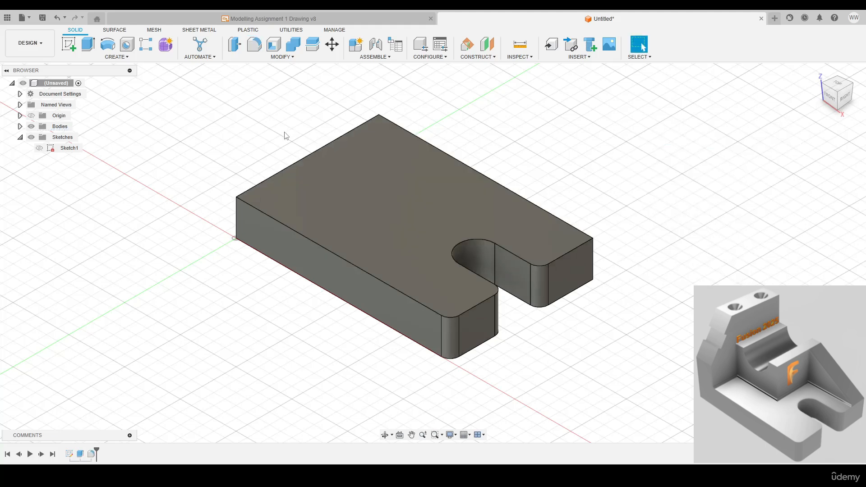
Sketch a 16 mm wide rectangle on the plate's upper face from the origin corner to the opposite long edge, and finish the sketch
{"action": "key", "text": "c"}
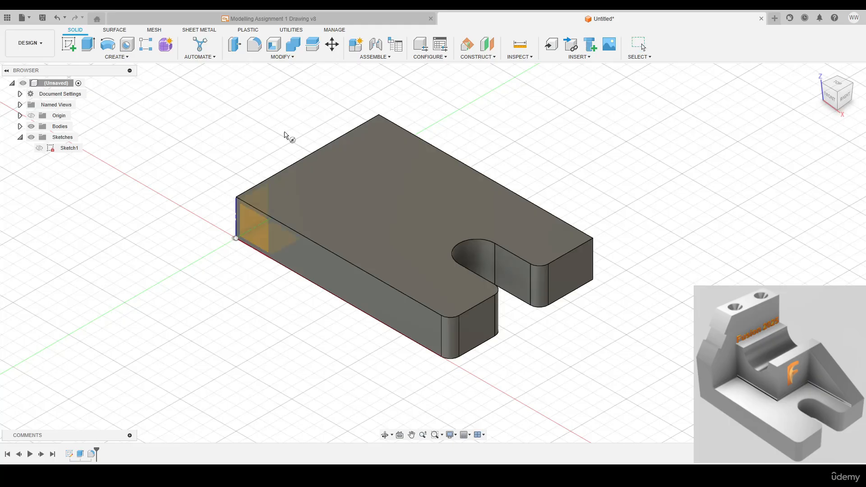
{"action": "left_click", "coordinate": [347, 162]}
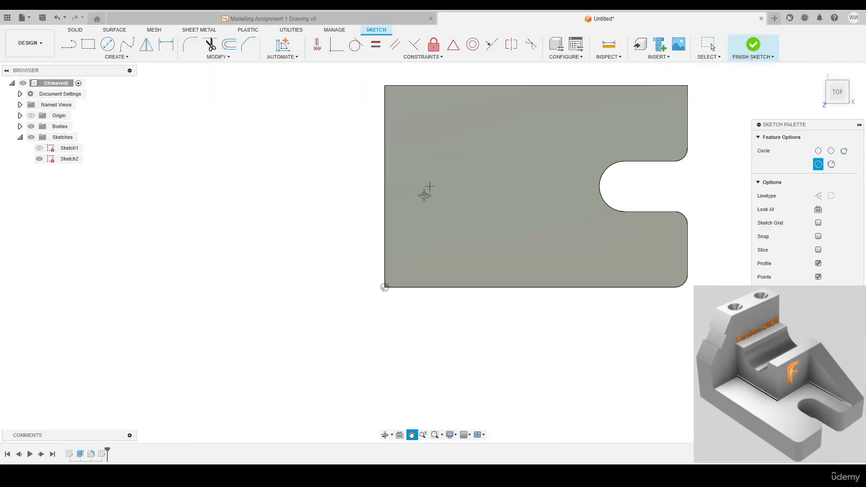
{"action": "key", "text": "r"}
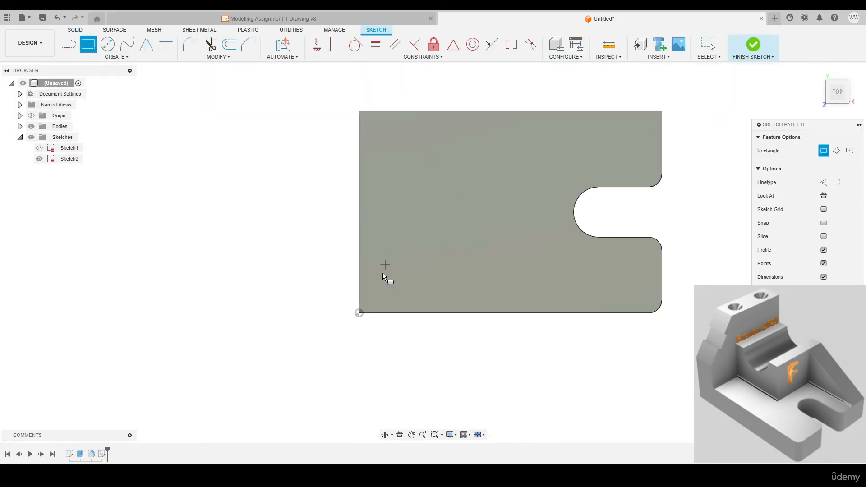
{"action": "left_click", "coordinate": [359, 313]}
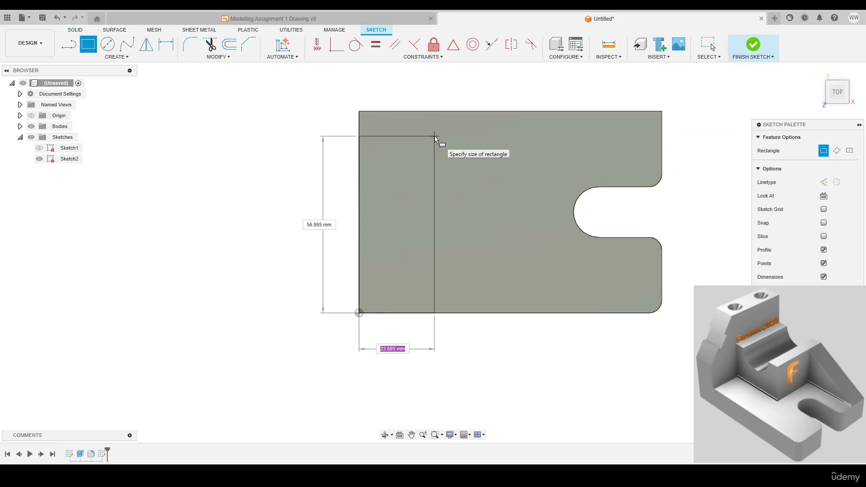
{"action": "type", "text": "16"}
{"action": "key", "text": "Tab"}
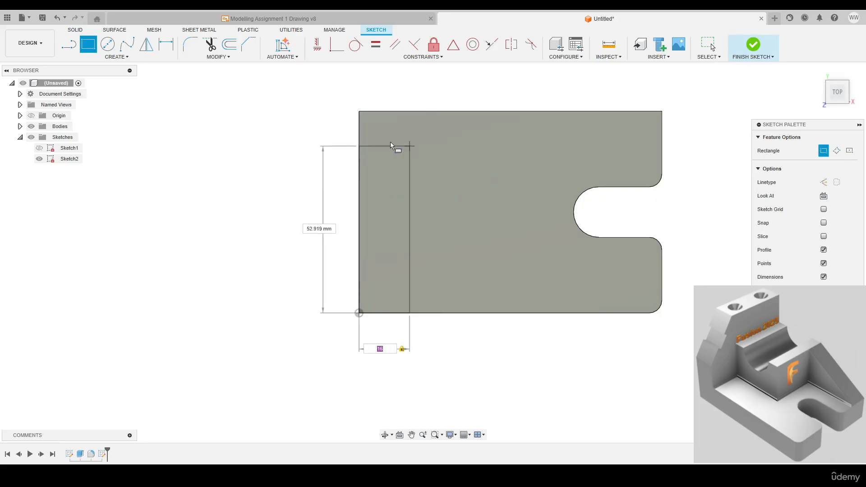
{"action": "left_click", "coordinate": [410, 111]}
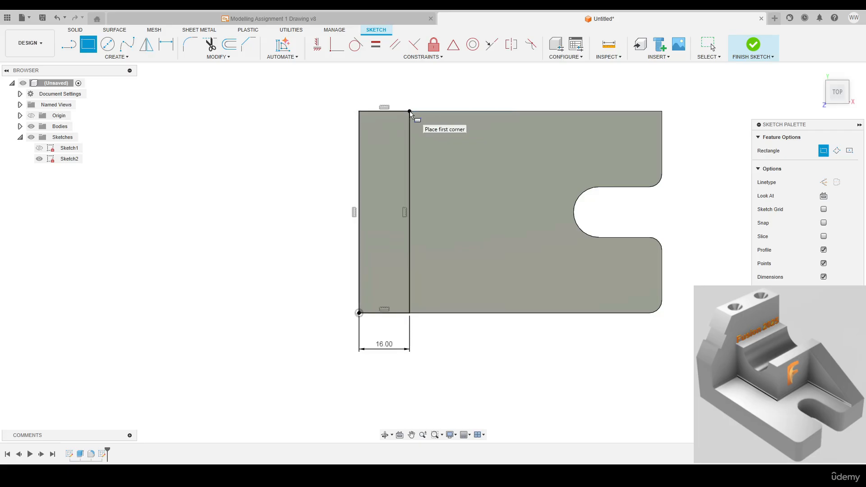
{"action": "left_click", "coordinate": [753, 44]}
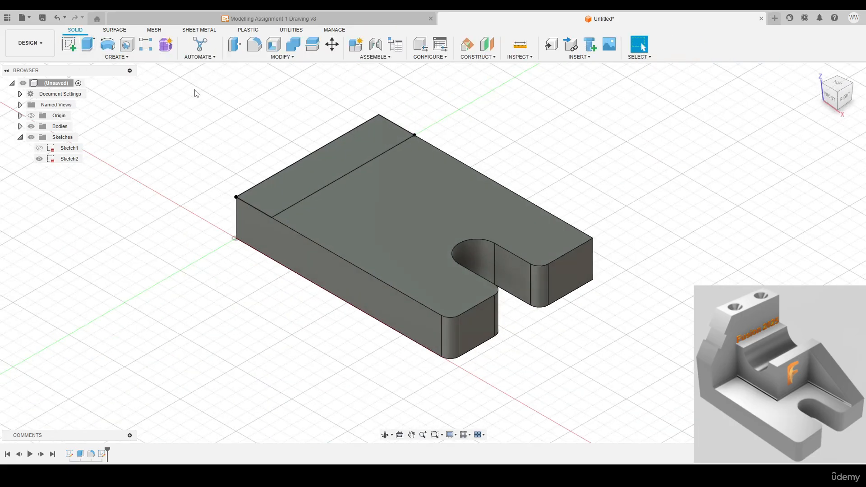
Extrude the rectangle profile upward to form an upright wall at the end of the plate opposite the slot
{"action": "left_click", "coordinate": [88, 44]}
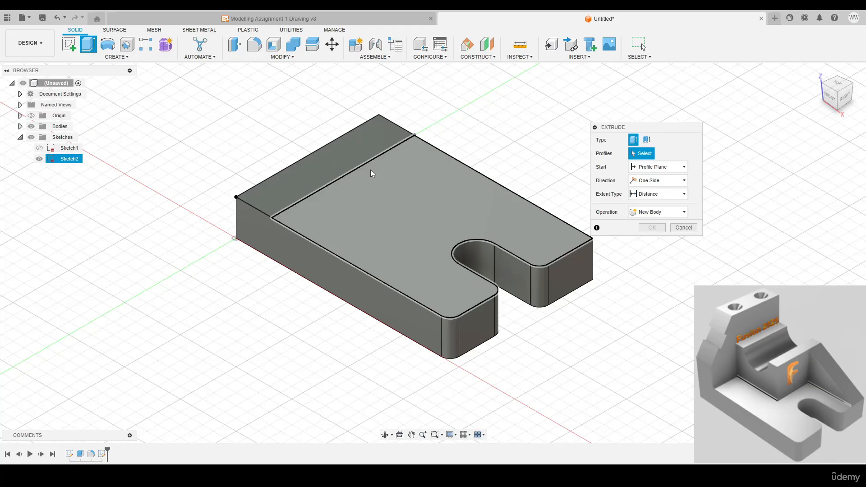
{"action": "left_click", "coordinate": [344, 155]}
{"action": "left_click_drag", "start_coordinate": [655, 206], "coordinate": [579, 205]}
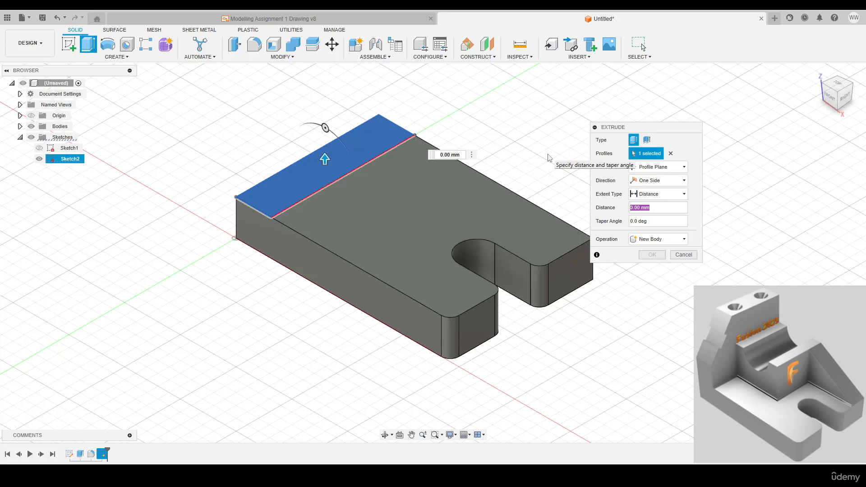
{"action": "type", "text": "60"}
{"action": "key", "text": "Return"}
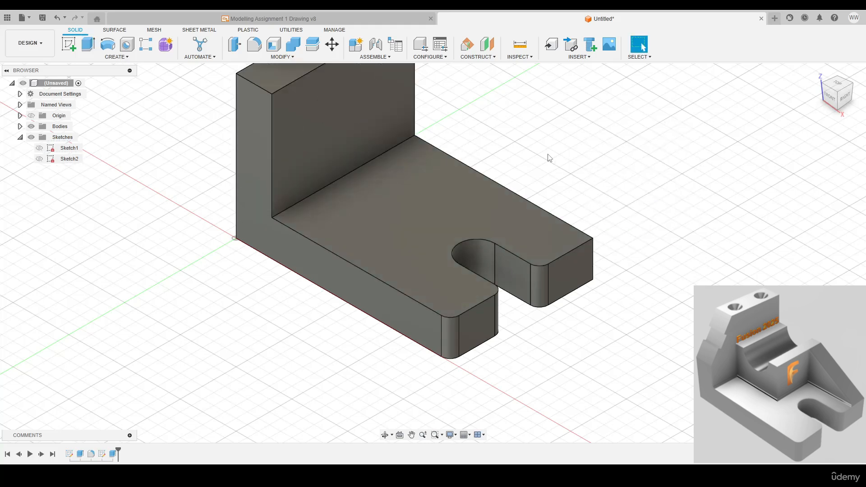
{"action": "middle_click_drag", "start_coordinate": [497, 114], "coordinate": [528, 208]}
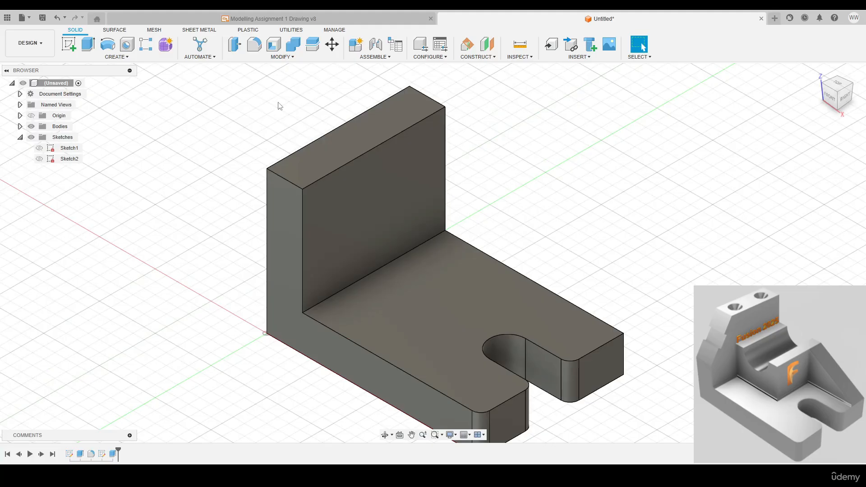
Chamfer the upright wall's short upper edge on the front side with a Two Distance chamfer of 20 mm and 30 mm
{"action": "left_click", "coordinate": [281, 57]}
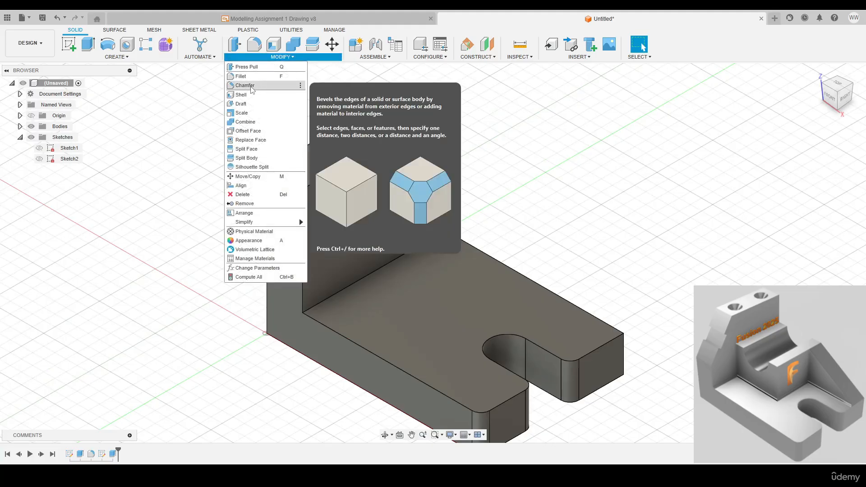
{"action": "left_click", "coordinate": [245, 86]}
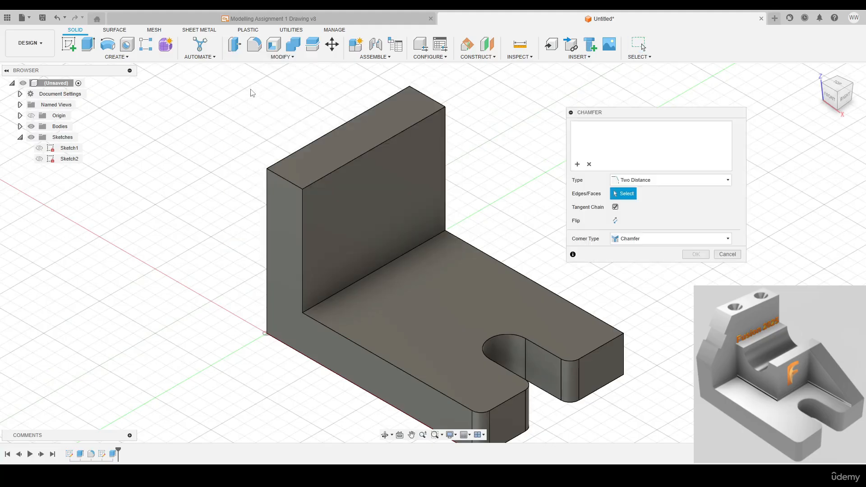
{"action": "left_click", "coordinate": [638, 183]}
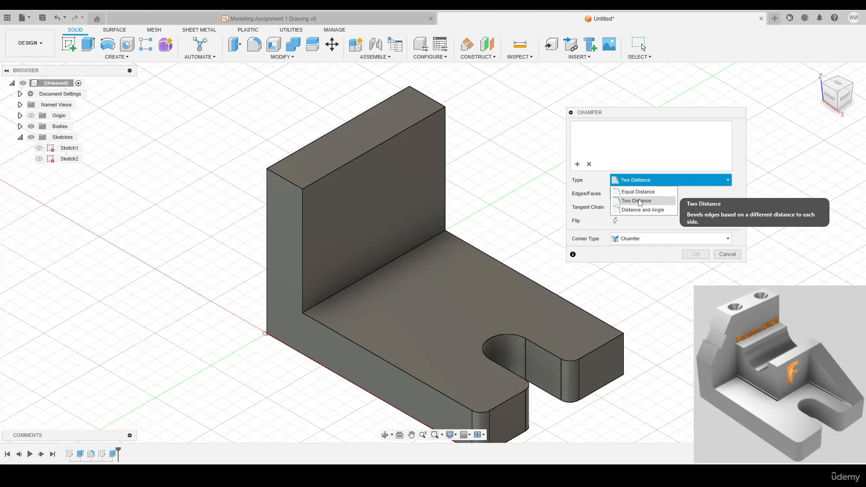
{"action": "left_click", "coordinate": [638, 201]}
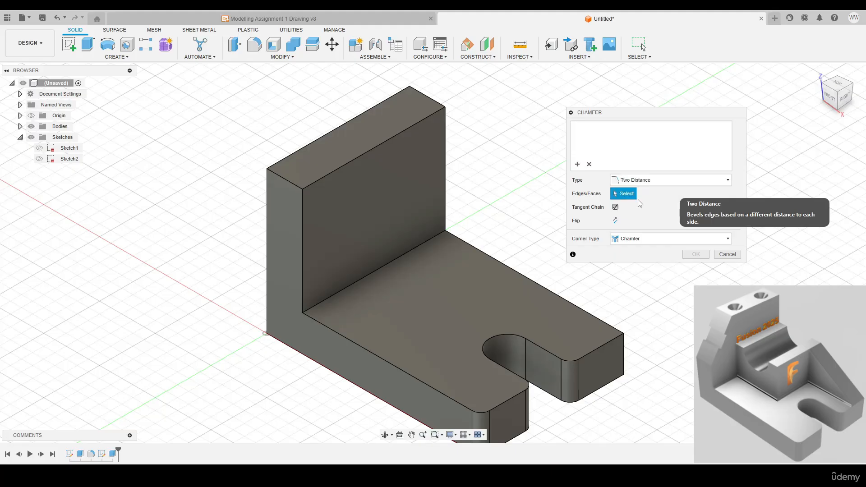
{"action": "left_click", "coordinate": [288, 185]}
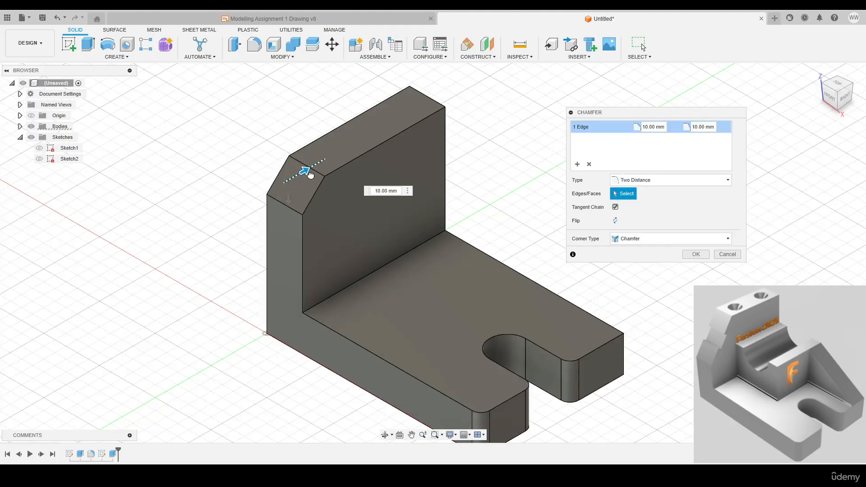
{"action": "left_click_drag", "start_coordinate": [290, 214], "coordinate": [292, 236]}
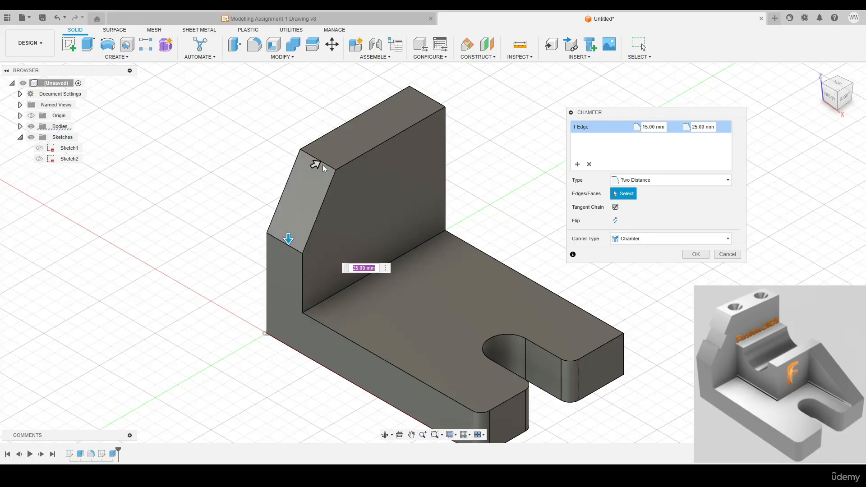
{"action": "left_click_drag", "start_coordinate": [665, 127], "coordinate": [606, 128]}
{"action": "type", "text": "20"}
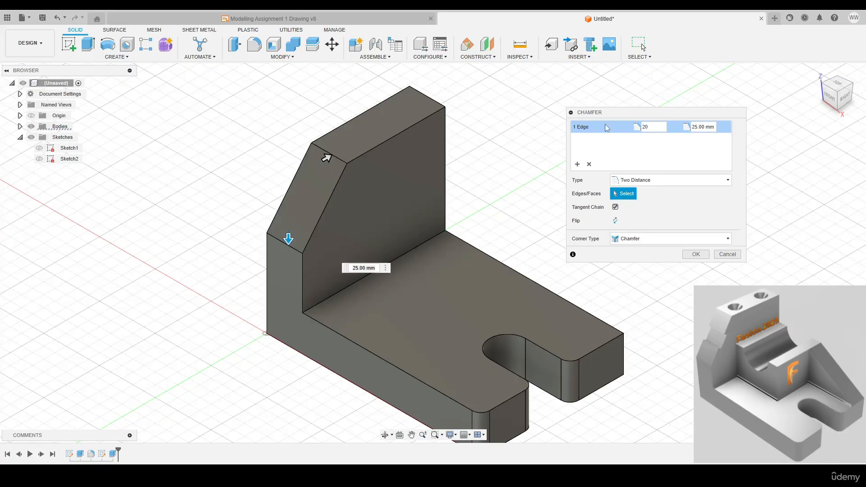
{"action": "key", "text": "Tab"}
{"action": "type", "text": "30"}
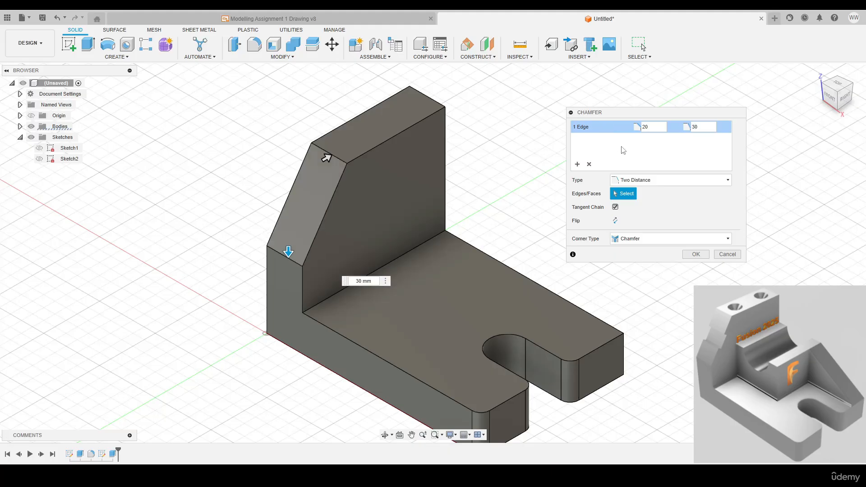
{"action": "left_click", "coordinate": [695, 254]}
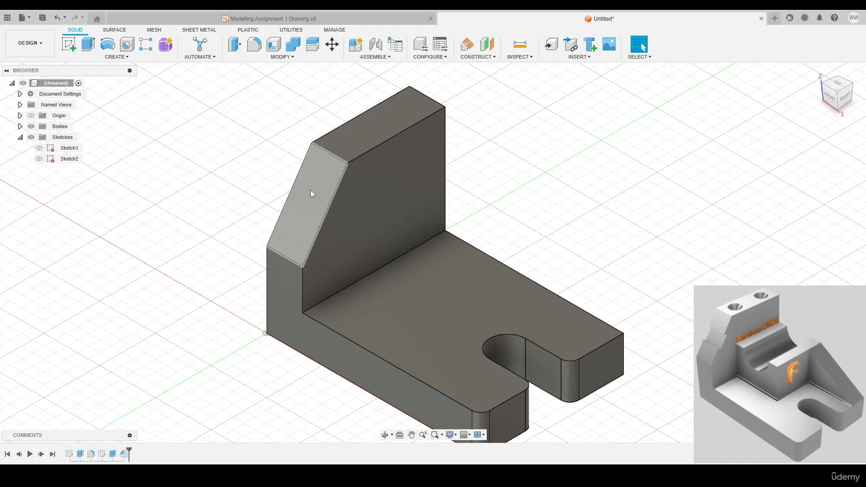
{"action": "left_click", "coordinate": [271, 174]}
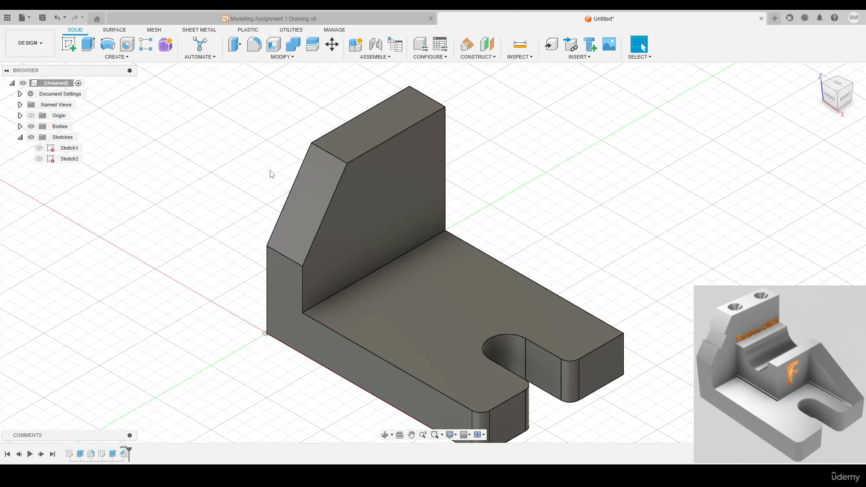
Sketch a 16 mm by 10 mm rectangle on the chamfered face, starting from its outer long edge
{"action": "key", "text": "c"}
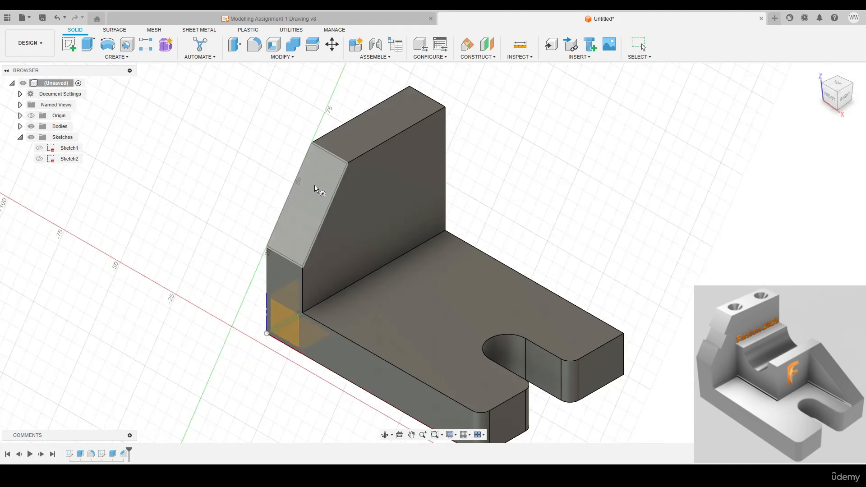
{"action": "left_click", "coordinate": [315, 185]}
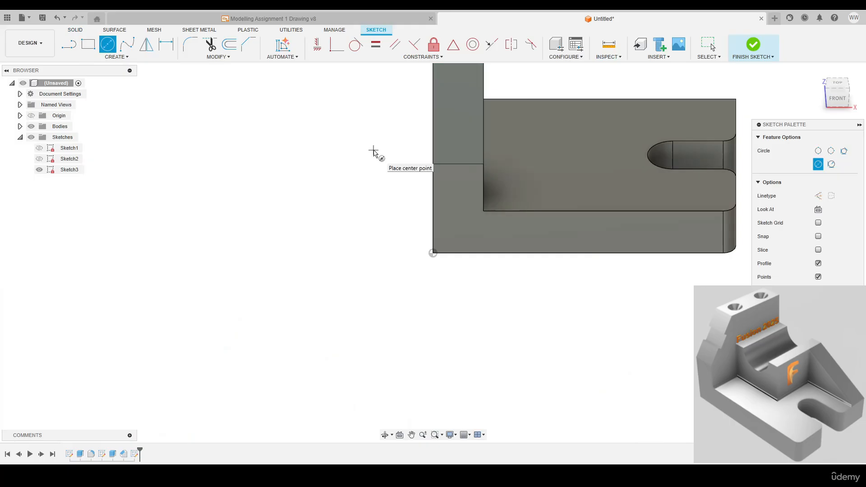
{"action": "key", "text": "r"}
{"action": "scroll", "coordinate": [445, 172], "scroll_direction": "up", "scroll_amount": 3}
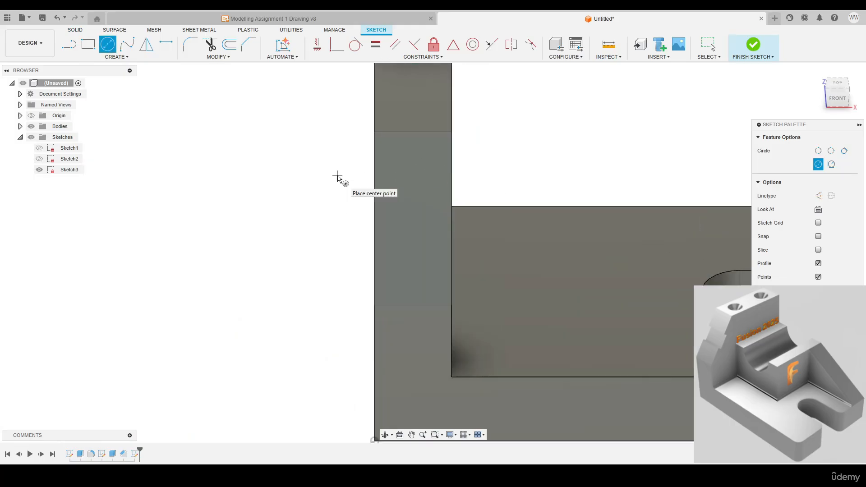
{"action": "left_click", "coordinate": [375, 147]}
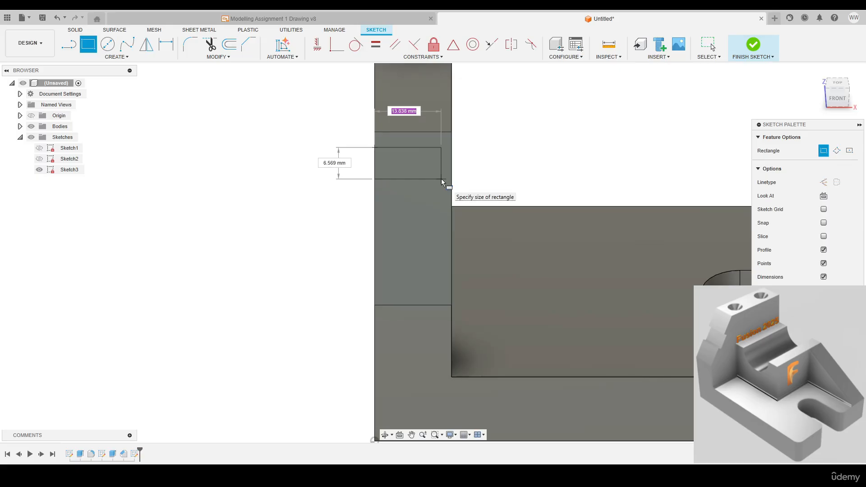
{"action": "type", "text": "16"}
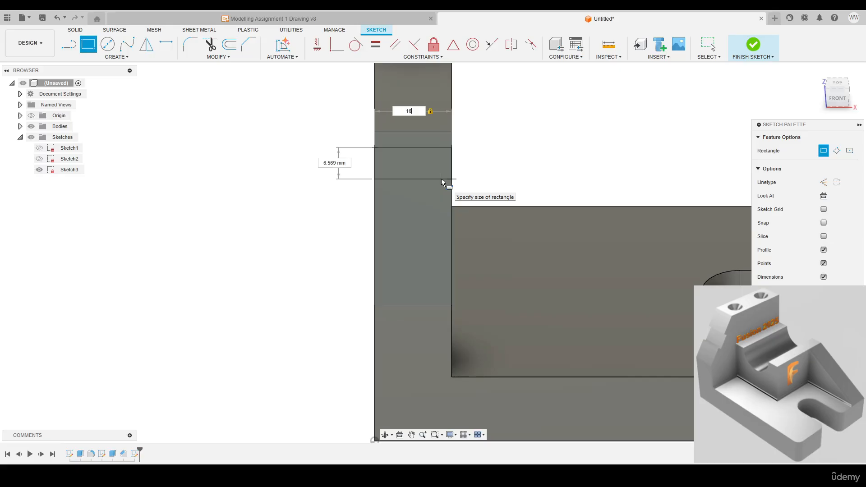
{"action": "key", "text": "Tab"}
{"action": "type", "text": "10"}
{"action": "key", "text": "Return"}
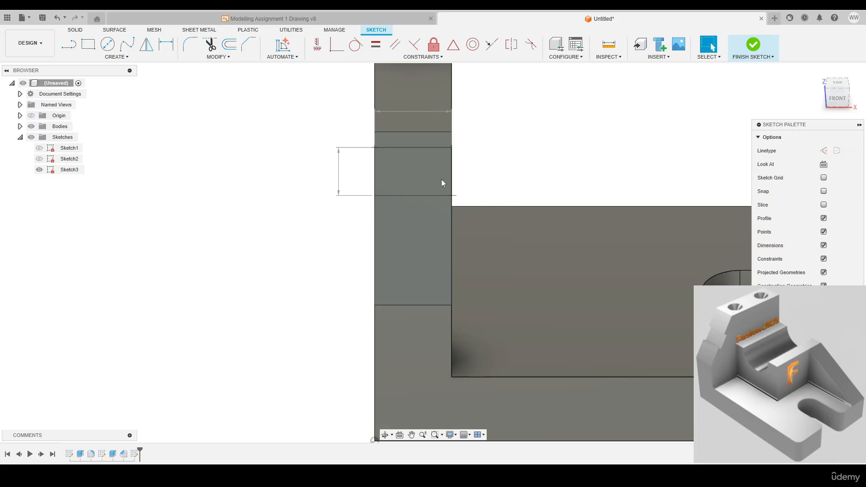
Constrain the midpoint of the rectangle's inner side coincident with the midpoint of the chamfered face's inner edge
{"action": "mouse_move", "coordinate": [374, 148]}
{"action": "left_mouse_down"}
{"action": "mouse_move", "coordinate": [377, 233]}
{"action": "mouse_move", "coordinate": [384, 92]}
{"action": "mouse_move", "coordinate": [384, 149]}
{"action": "left_mouse_up"}
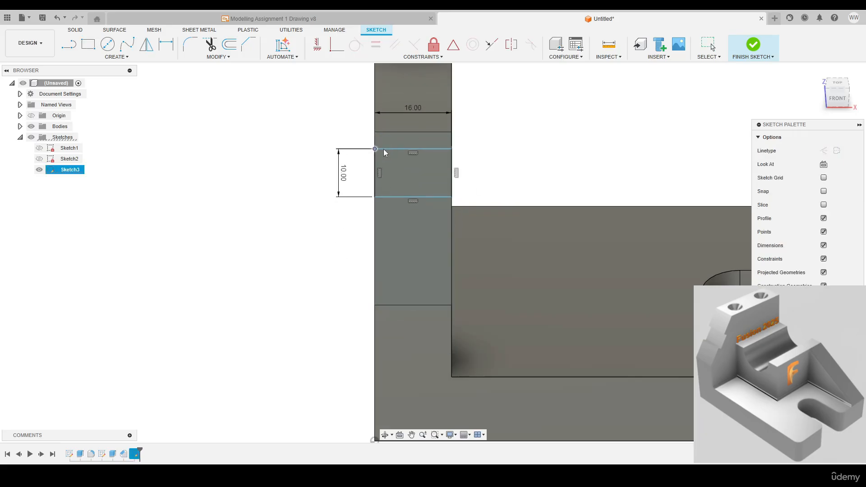
{"action": "left_click", "coordinate": [271, 100]}
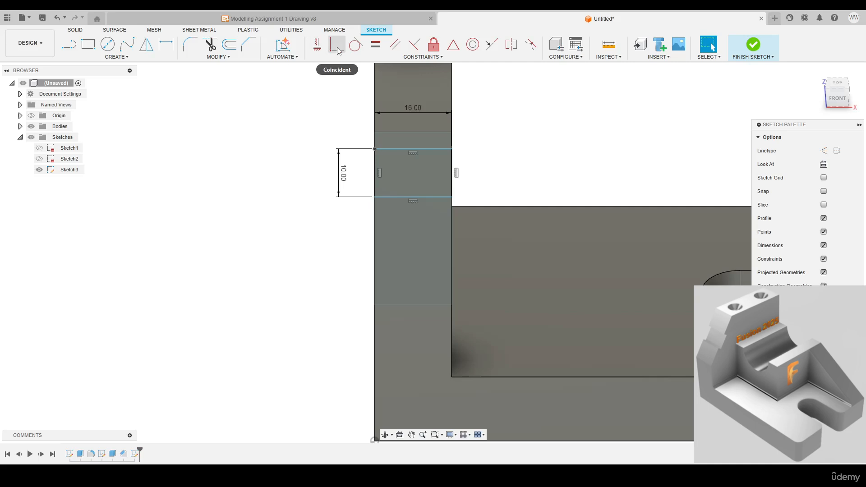
{"action": "left_click", "coordinate": [337, 44]}
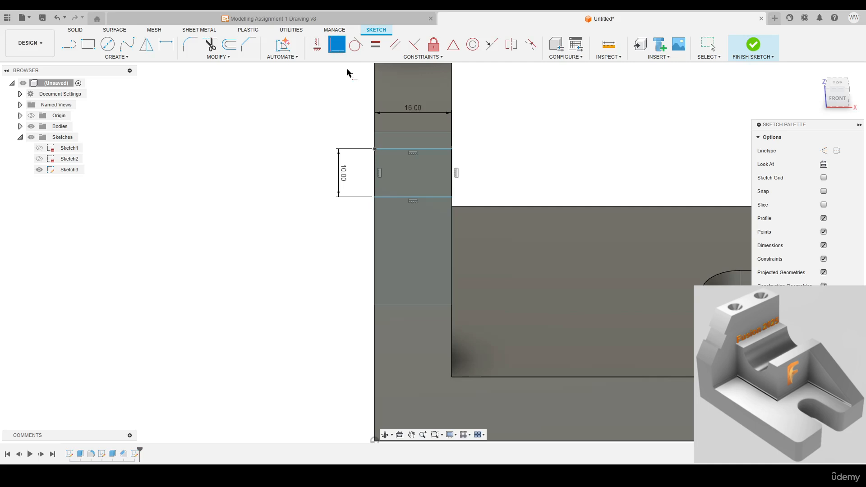
{"action": "left_click", "coordinate": [451, 176]}
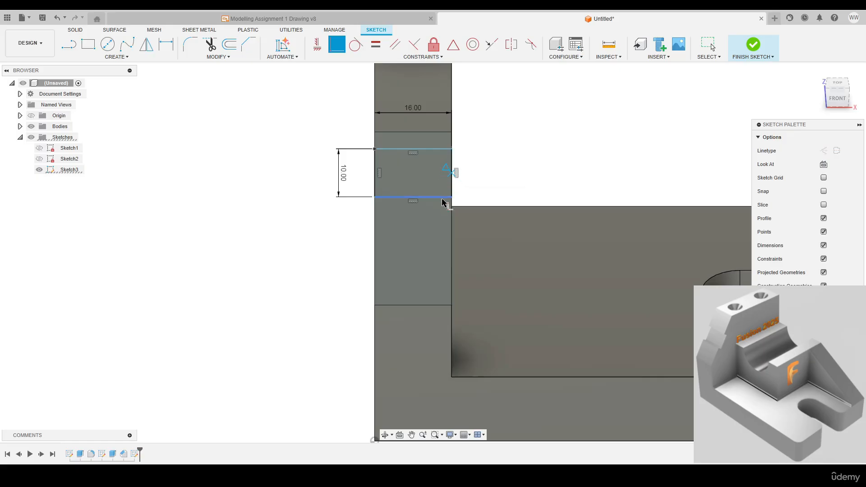
{"action": "left_click", "coordinate": [451, 226]}
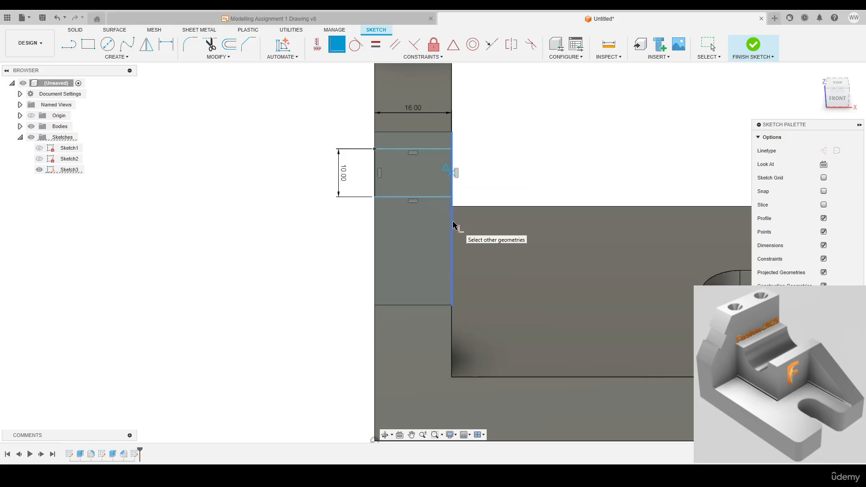
{"action": "left_click", "coordinate": [452, 224]}
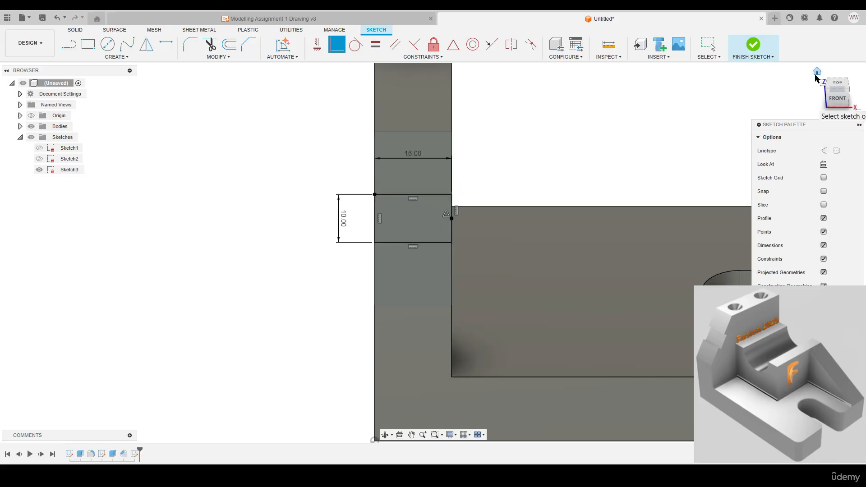
Finish the sketch and extrude the rectangle on the chamfered face by -2.5 mm to cut a notch into the wall
{"action": "left_click", "coordinate": [817, 73]}
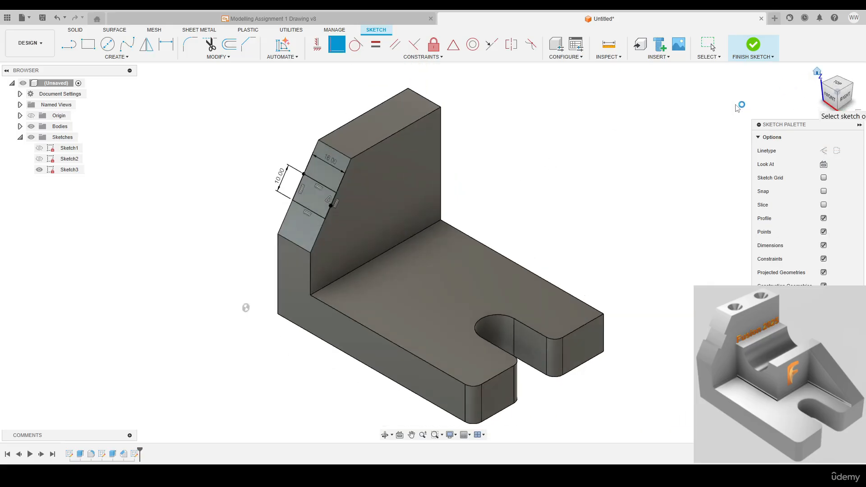
{"action": "left_click", "coordinate": [733, 53]}
{"action": "key", "text": "e"}
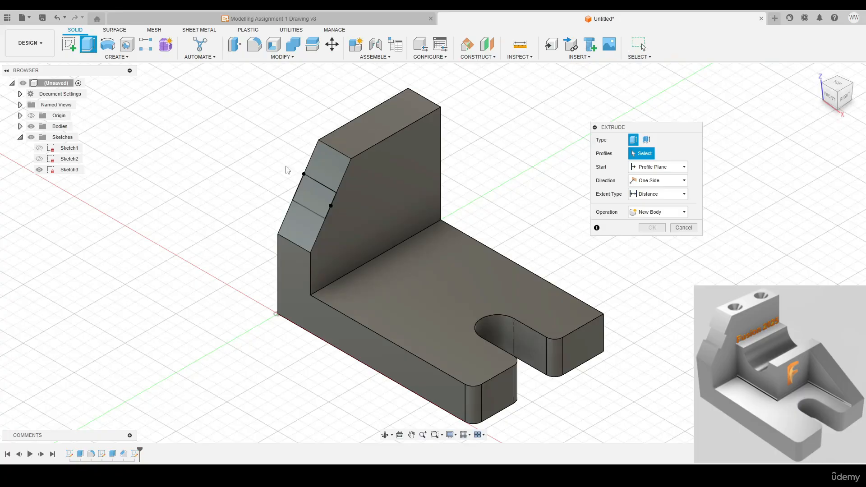
{"action": "left_click", "coordinate": [310, 196]}
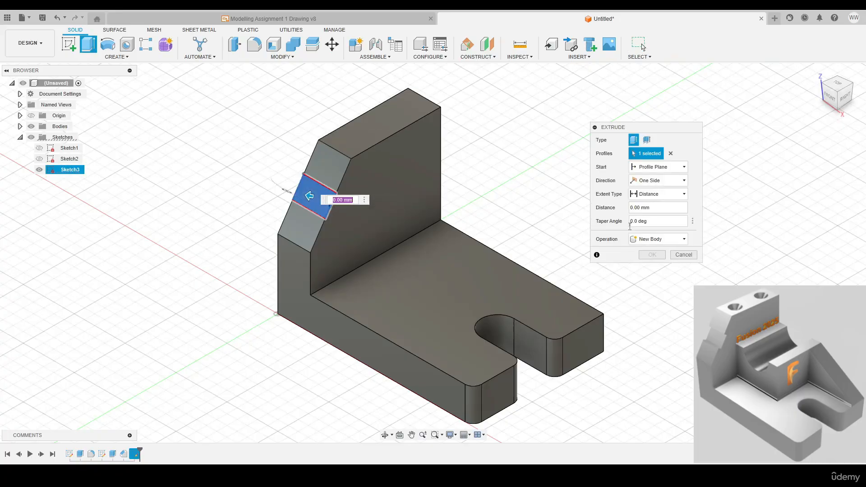
{"action": "left_click_drag", "start_coordinate": [650, 207], "coordinate": [564, 204]}
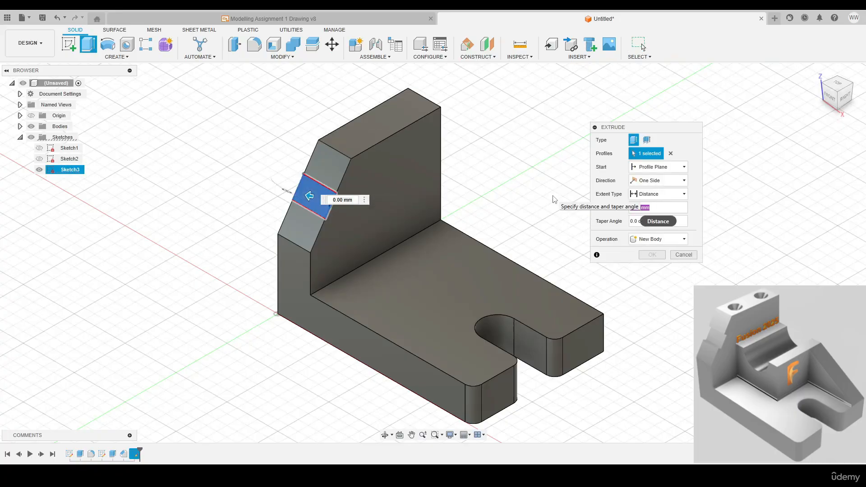
{"action": "key", "text": "BackSpace"}
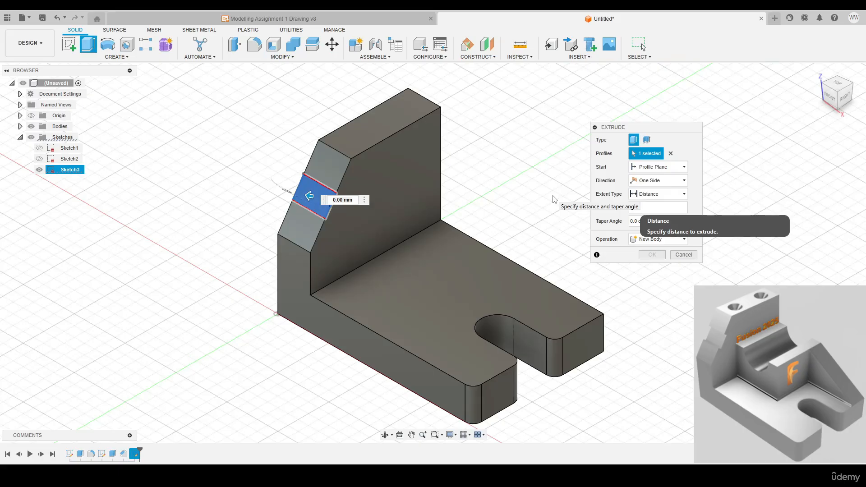
{"action": "type", "text": "-2.5"}
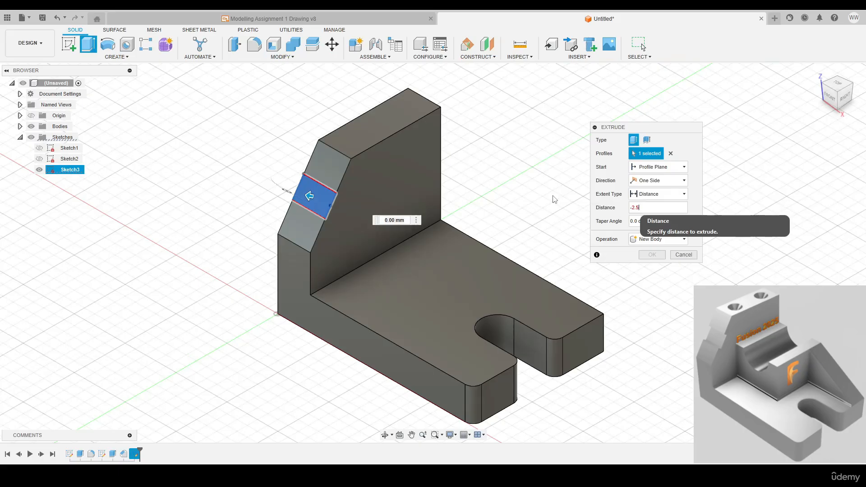
{"action": "left_click", "coordinate": [651, 268]}
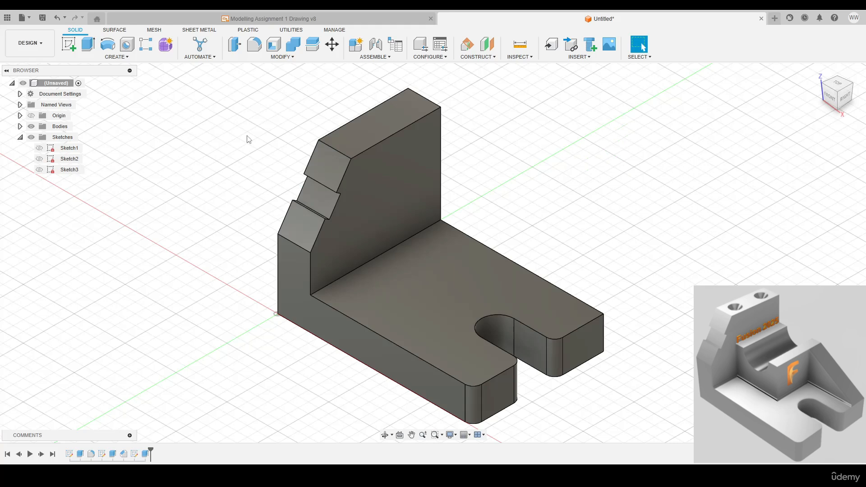
Start a sketch on the upright wall's top face and place two points, one near the short edge opposite the chamfer and one nearer the chamfer
{"action": "left_click", "coordinate": [379, 126]}
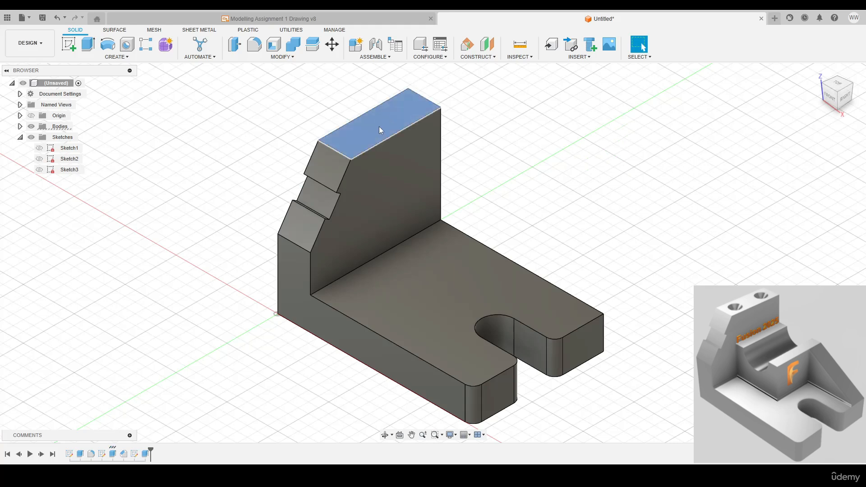
{"action": "left_click", "coordinate": [335, 110]}
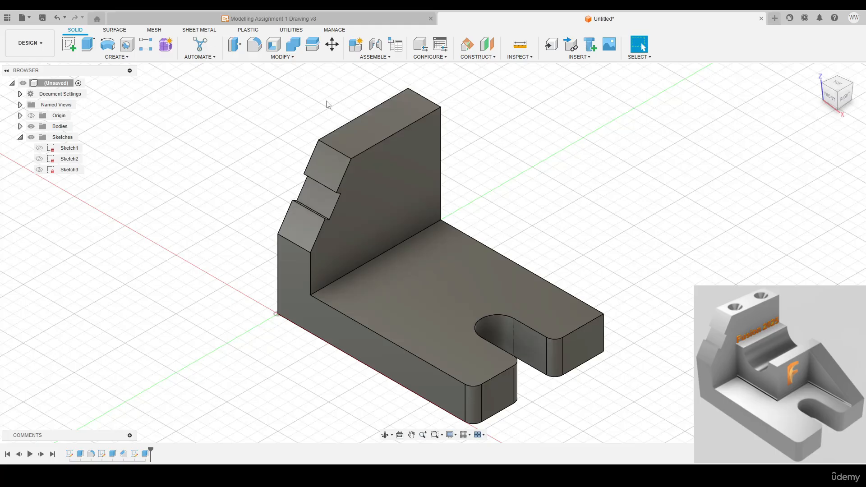
{"action": "key", "text": "l"}
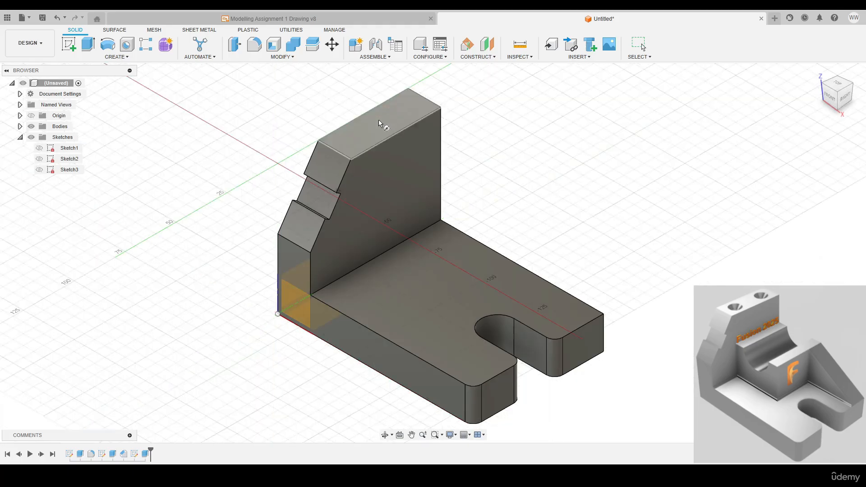
{"action": "left_click", "coordinate": [380, 124]}
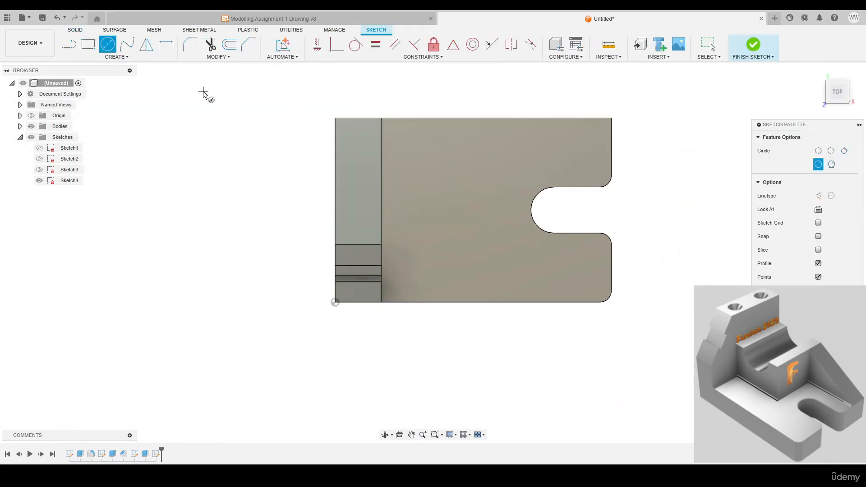
{"action": "left_click", "coordinate": [116, 56]}
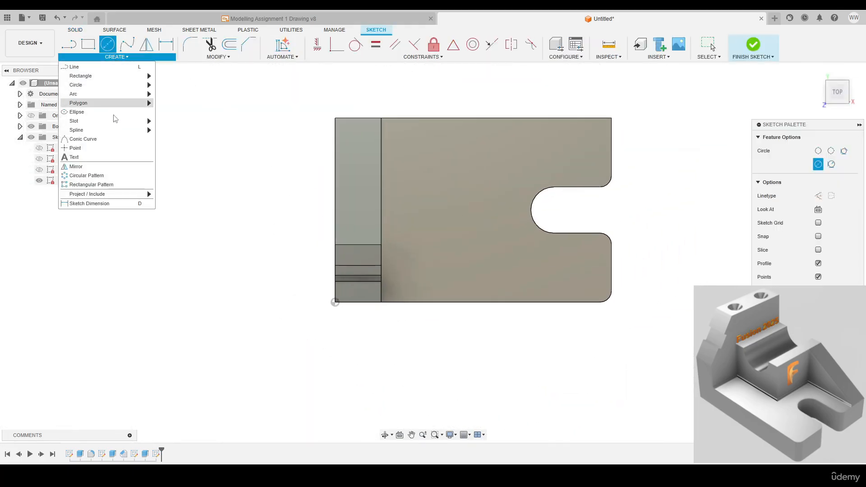
{"action": "left_click", "coordinate": [79, 147]}
{"action": "scroll", "coordinate": [367, 140], "scroll_direction": "up", "scroll_amount": 2}
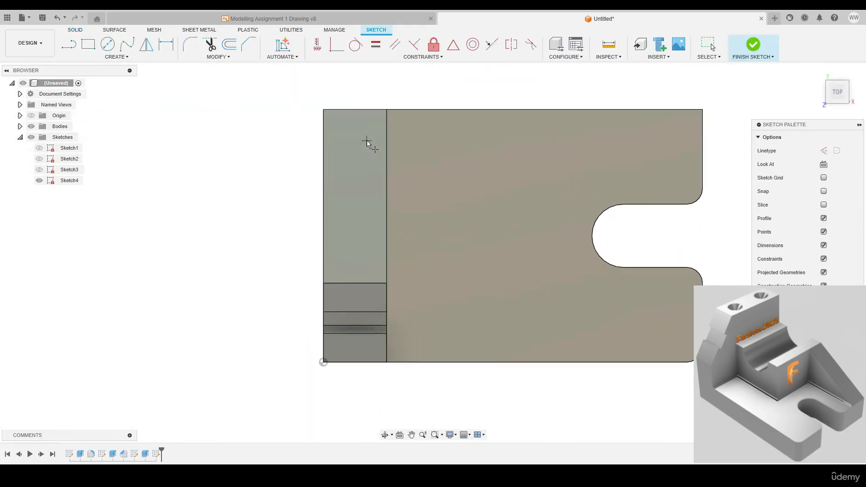
{"action": "left_click", "coordinate": [367, 242]}
{"action": "right_click", "coordinate": [272, 144]}
{"action": "left_click", "coordinate": [291, 144]}
Dimension the first point 10 mm from the top face's short edge opposite the chamfer
{"action": "key", "text": "d"}
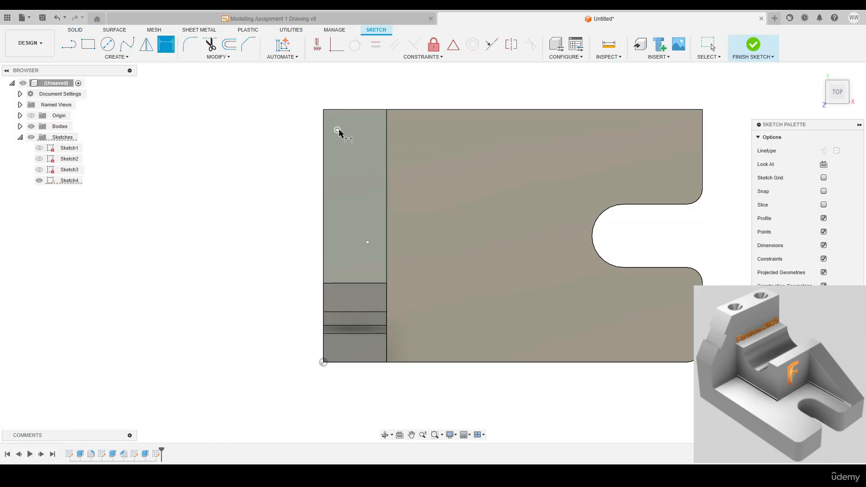
{"action": "left_click", "coordinate": [338, 110]}
{"action": "left_click", "coordinate": [295, 115]}
{"action": "type", "text": "1"}
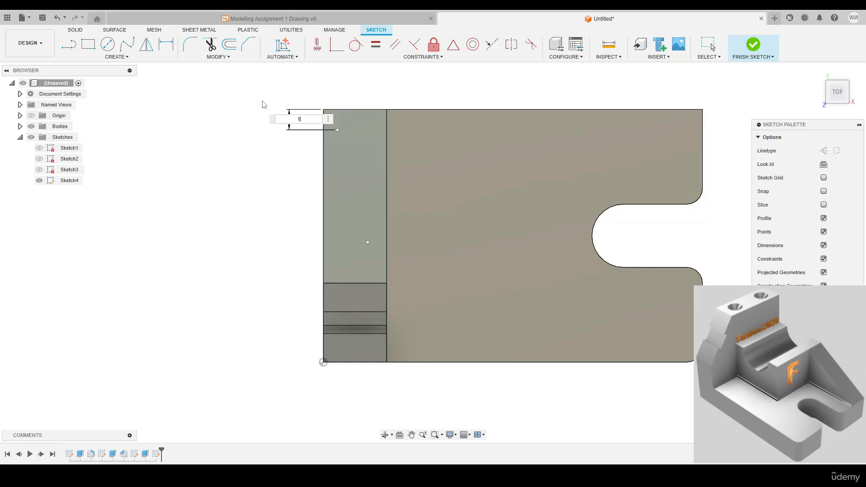
{"action": "type", "text": "0"}
{"action": "key", "text": "Return"}
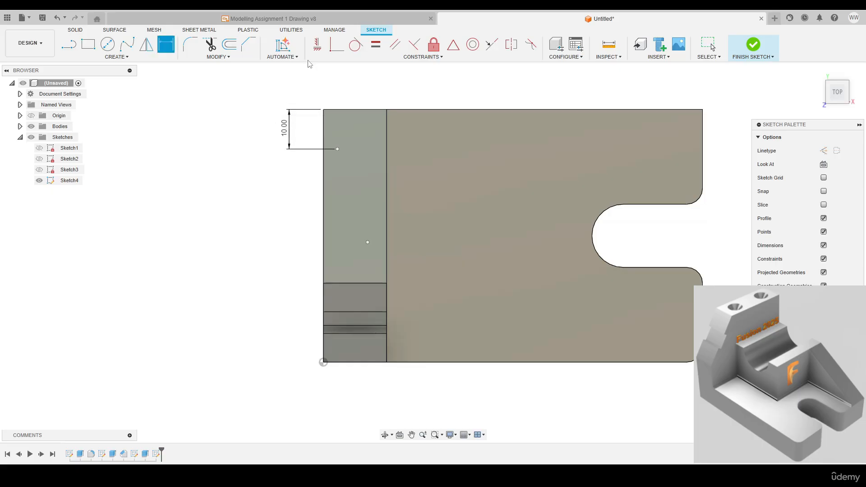
Align the first point vertically with the midpoint of the short edge opposite the chamfer, and the second point vertically with the first
{"action": "left_click", "coordinate": [317, 50]}
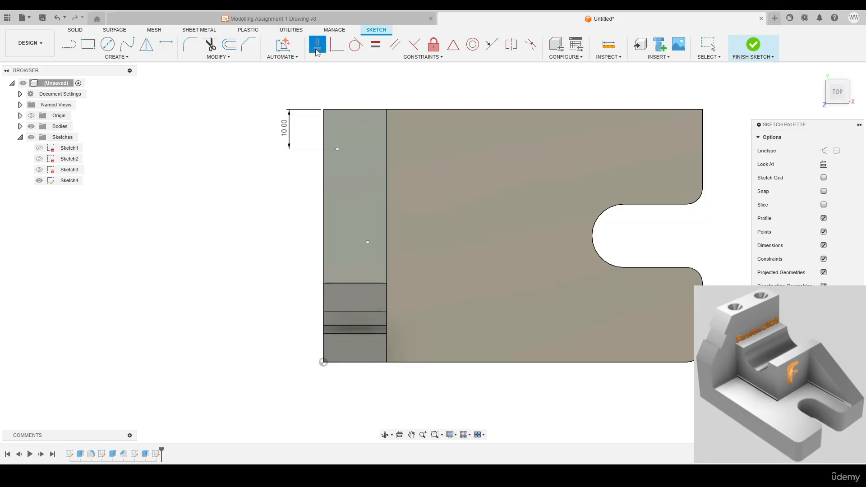
{"action": "left_click", "coordinate": [337, 149]}
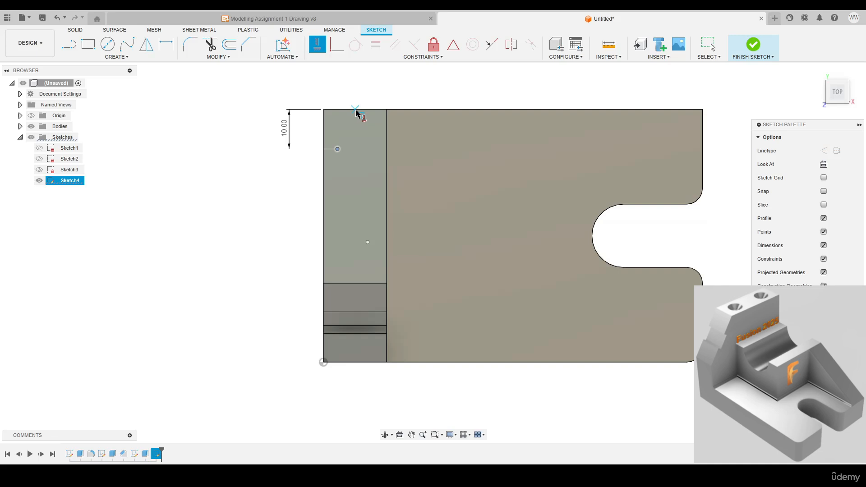
{"action": "left_click", "coordinate": [355, 110]}
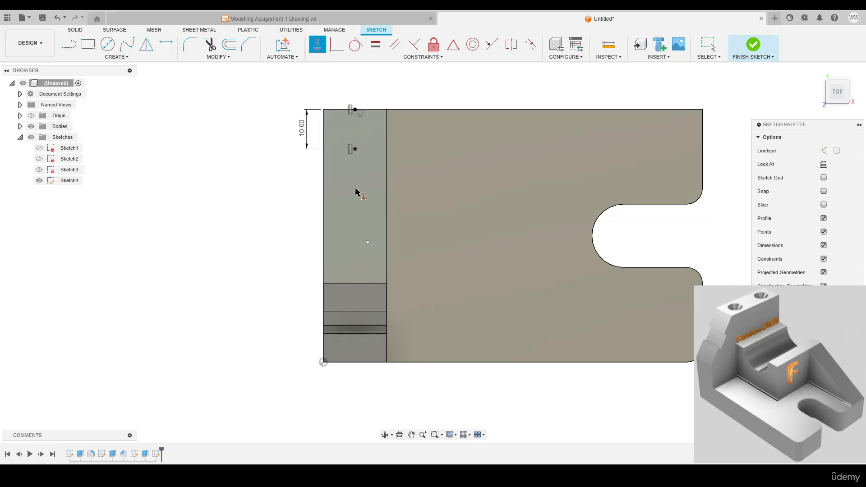
{"action": "left_click", "coordinate": [321, 53]}
{"action": "left_click", "coordinate": [355, 149]}
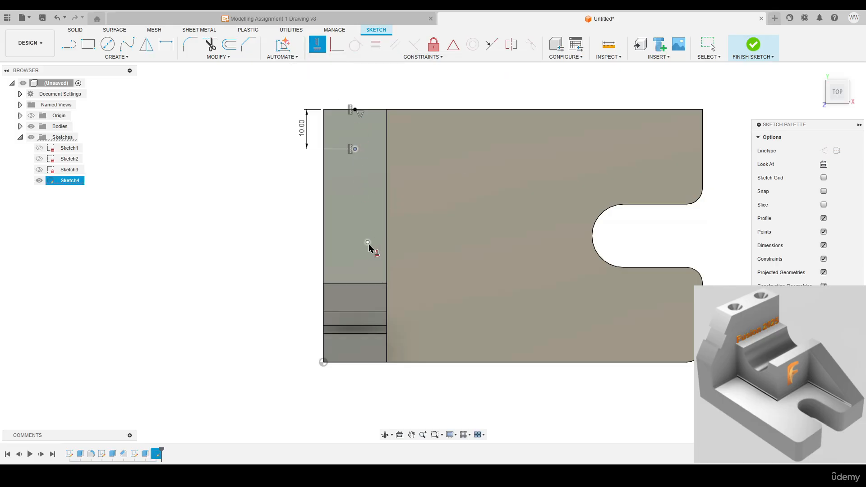
{"action": "left_click", "coordinate": [367, 243]}
Dimension the second point 34 mm from the short edge opposite the chamfer and finish the sketch
{"action": "key", "text": "d"}
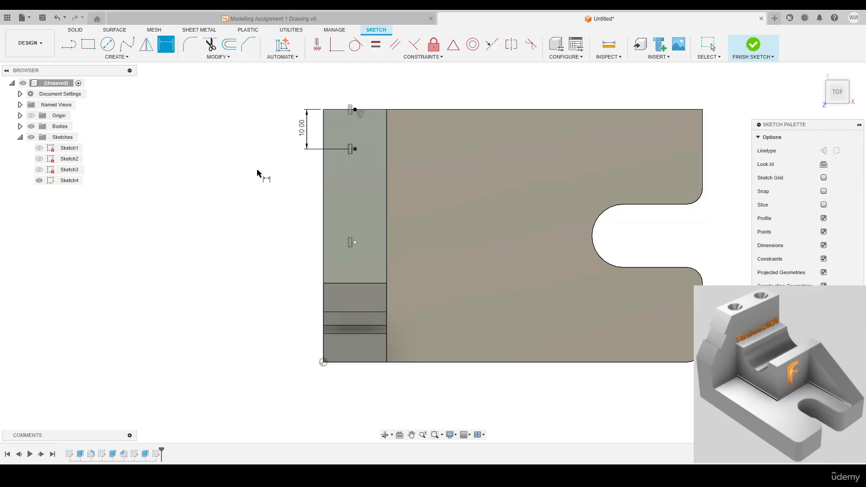
{"action": "left_click", "coordinate": [354, 242]}
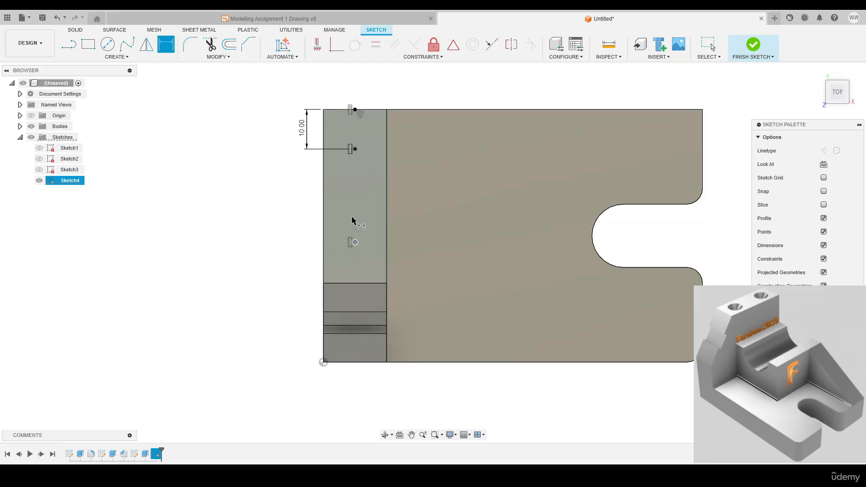
{"action": "left_click", "coordinate": [352, 109]}
{"action": "left_click", "coordinate": [252, 166]}
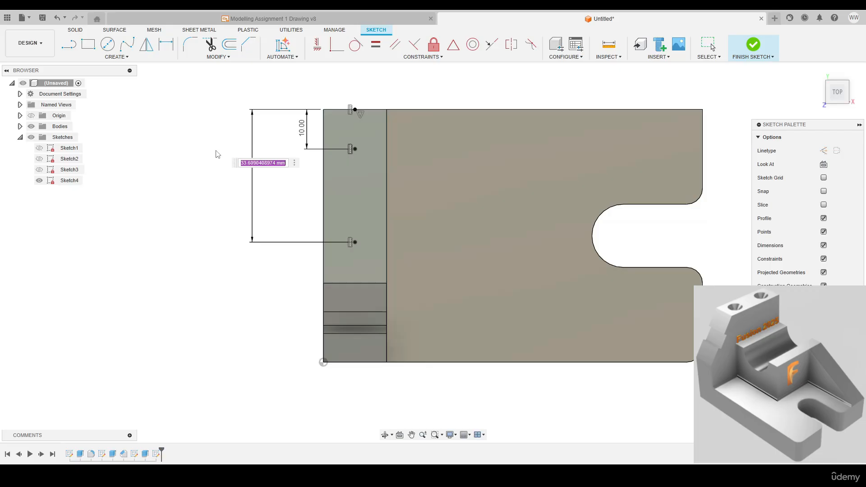
{"action": "type", "text": "34"}
{"action": "key", "text": "Return"}
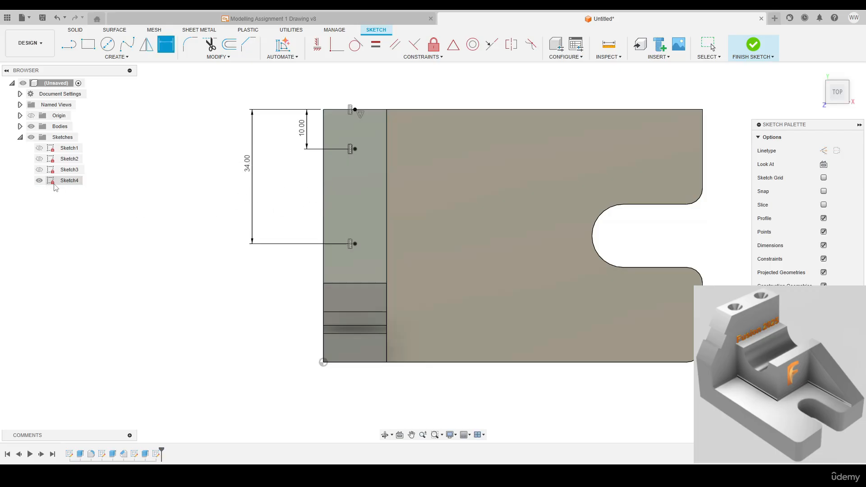
{"action": "left_click", "coordinate": [750, 49]}
Start a Hole feature placed from sketch points, using the two points centred on the wall's top face
{"action": "middle_click_drag", "start_coordinate": [288, 222], "coordinate": [252, 276], "text": "shift"}
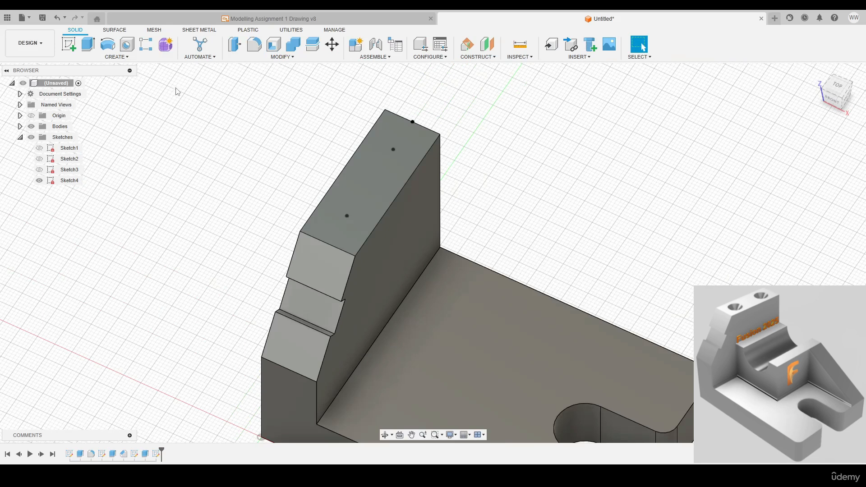
{"action": "left_click", "coordinate": [127, 45]}
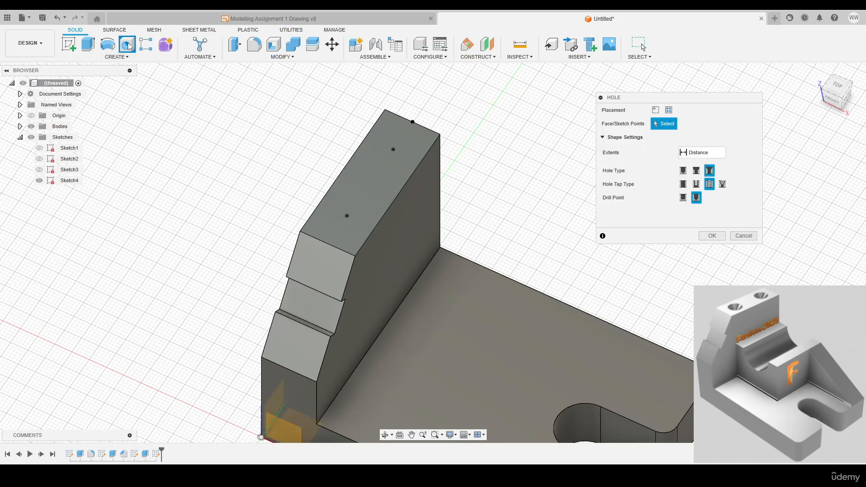
{"action": "left_click_drag", "start_coordinate": [631, 99], "coordinate": [539, 97]}
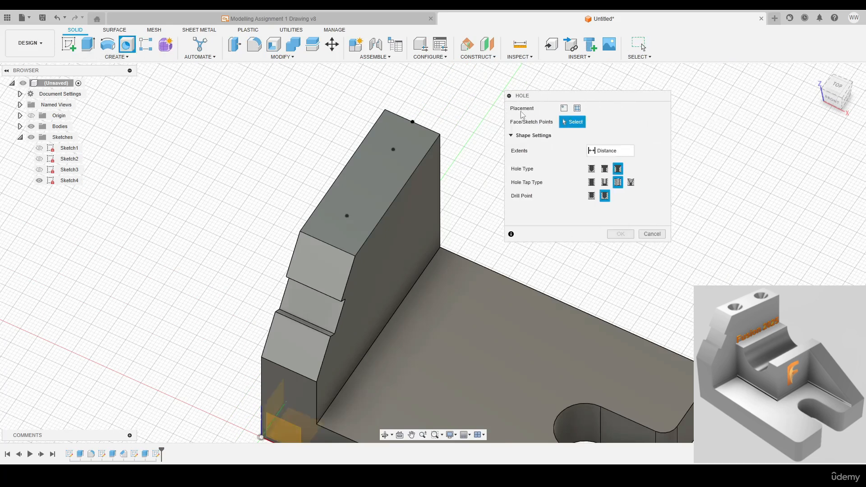
{"action": "left_click", "coordinate": [577, 108]}
{"action": "left_click", "coordinate": [393, 149]}
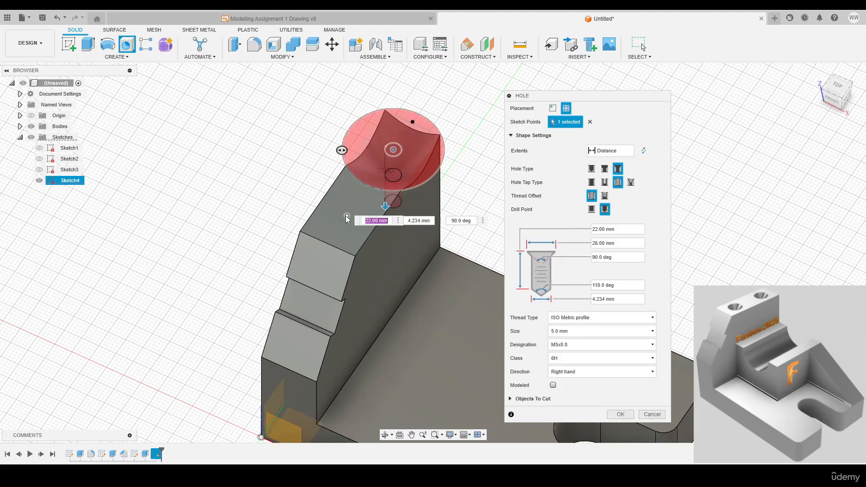
{"action": "left_click", "coordinate": [347, 215]}
{"action": "mouse_move", "coordinate": [361, 191]}
{"action": "middle_mouse_down", "text": "shift"}
{"action": "mouse_move", "coordinate": [353, 176]}
{"action": "mouse_move", "coordinate": [358, 186]}
{"action": "middle_mouse_up", "text": "shift"}
{"action": "left_click_drag", "start_coordinate": [552, 102], "coordinate": [549, 80]}
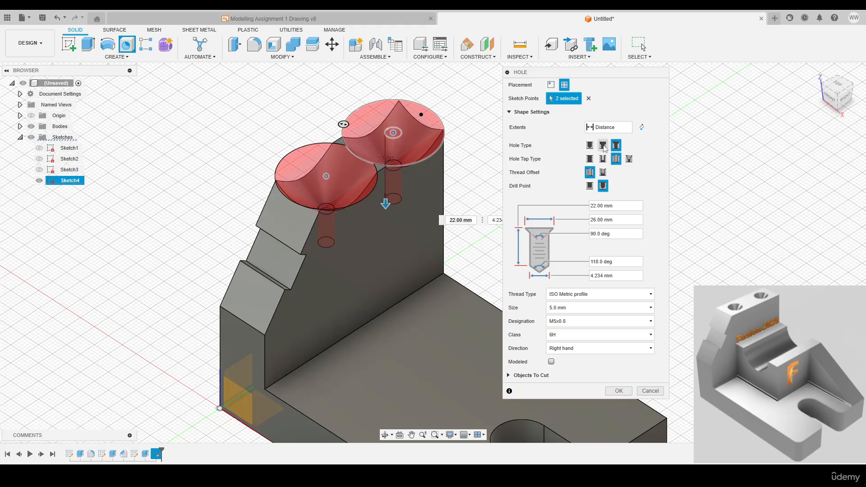
Make the holes countersunk with a depth of 25 mm and a countersink diameter of 10 mm
{"action": "left_click", "coordinate": [589, 145]}
{"action": "left_click", "coordinate": [616, 146]}
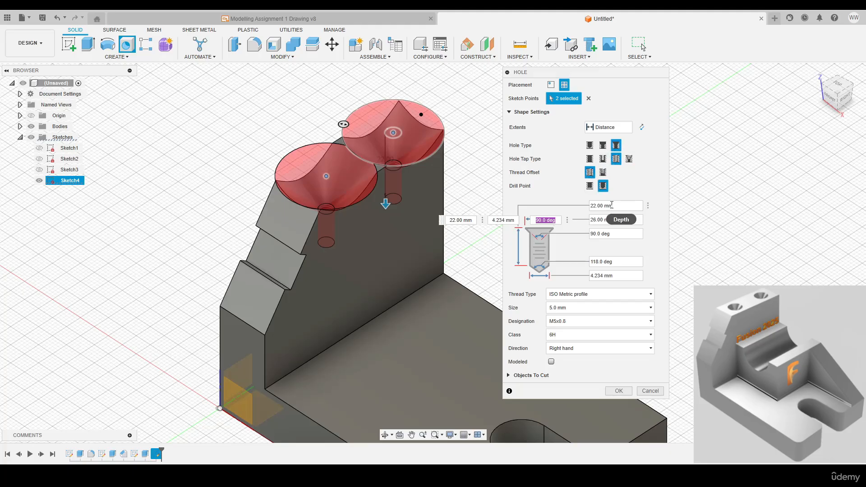
{"action": "left_click", "coordinate": [611, 206]}
{"action": "type", "text": "25"}
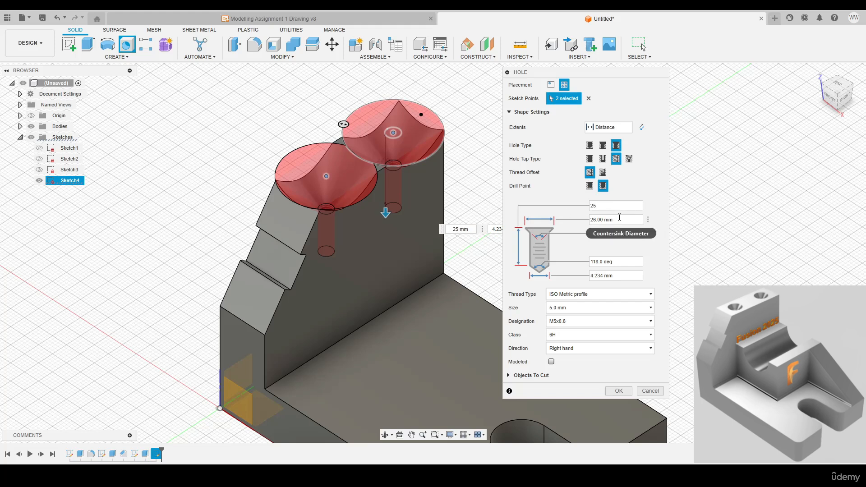
{"action": "key", "text": "Tab"}
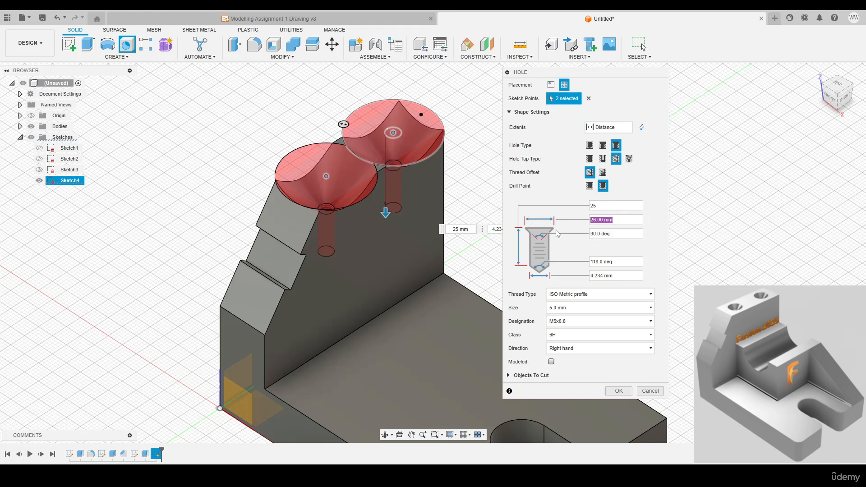
{"action": "type", "text": "10"}
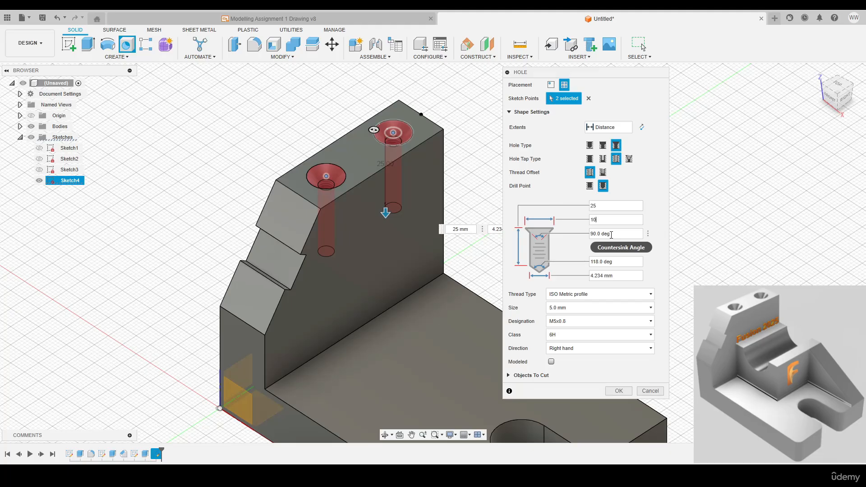
Set the hole thread size to 5.0 mm with designation M5x0.8 and create the two countersunk holes
{"action": "left_click", "coordinate": [569, 308]}
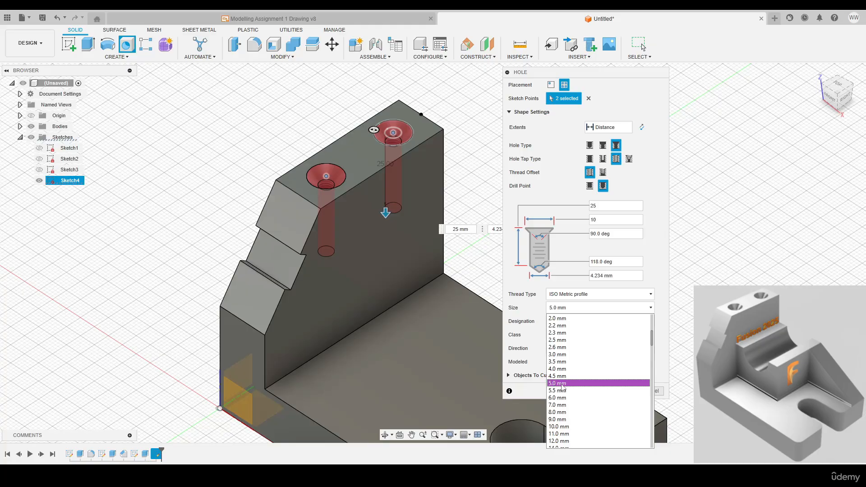
{"action": "left_click", "coordinate": [561, 384]}
{"action": "left_click", "coordinate": [536, 324]}
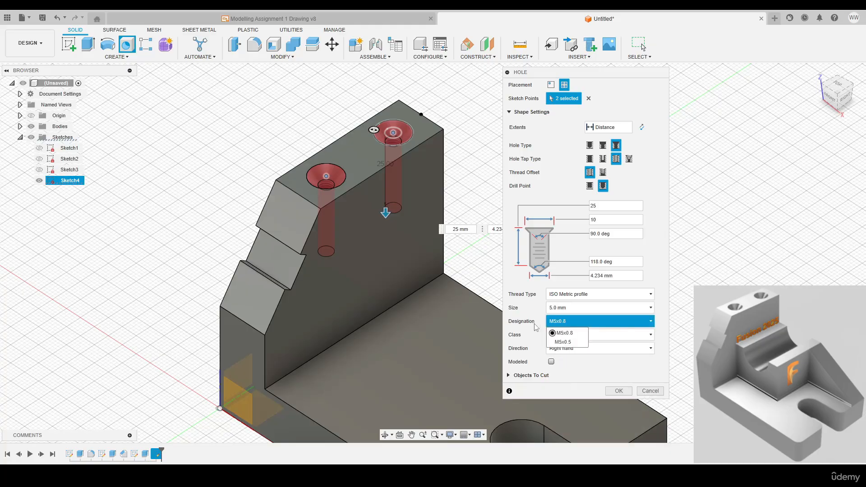
{"action": "left_click", "coordinate": [534, 324]}
{"action": "left_click", "coordinate": [558, 324]}
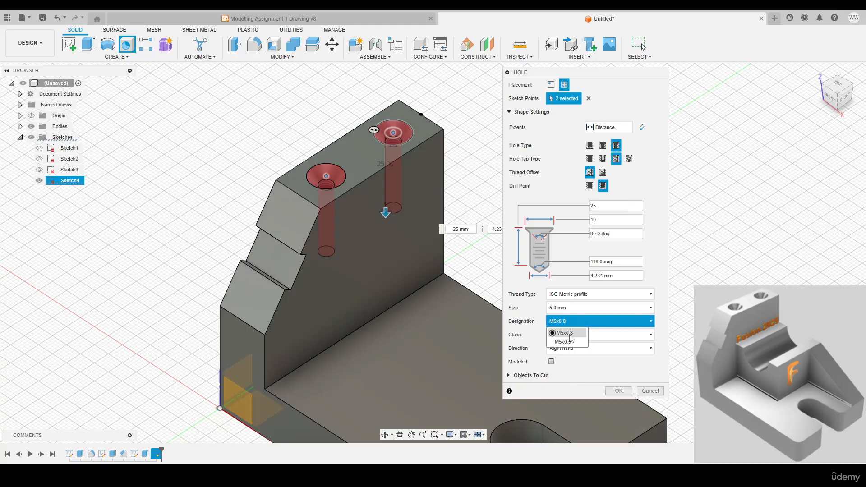
{"action": "left_click", "coordinate": [570, 335]}
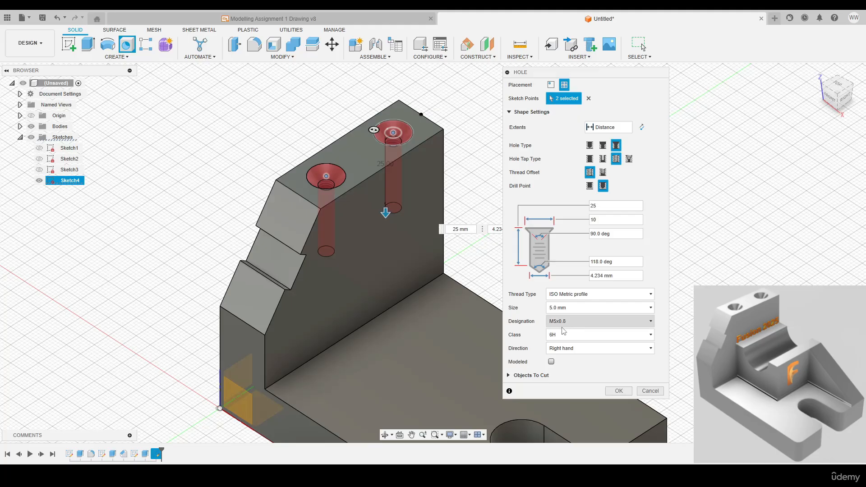
{"action": "left_click", "coordinate": [617, 391]}
{"action": "key", "text": "F6"}
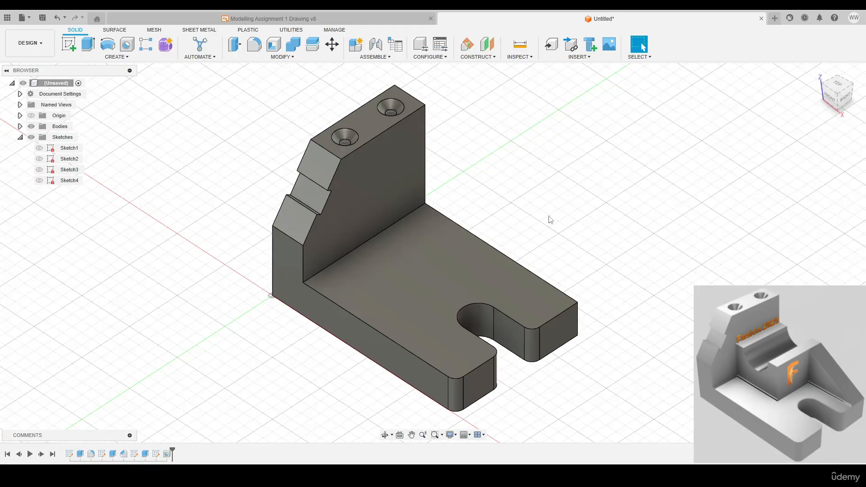
Sketch a 40 mm wide, 26 mm high rectangle on the L-shaped side face, starting from the inner corner between base and wall
{"action": "middle_click_drag", "start_coordinate": [551, 220], "coordinate": [505, 280], "text": "shift"}
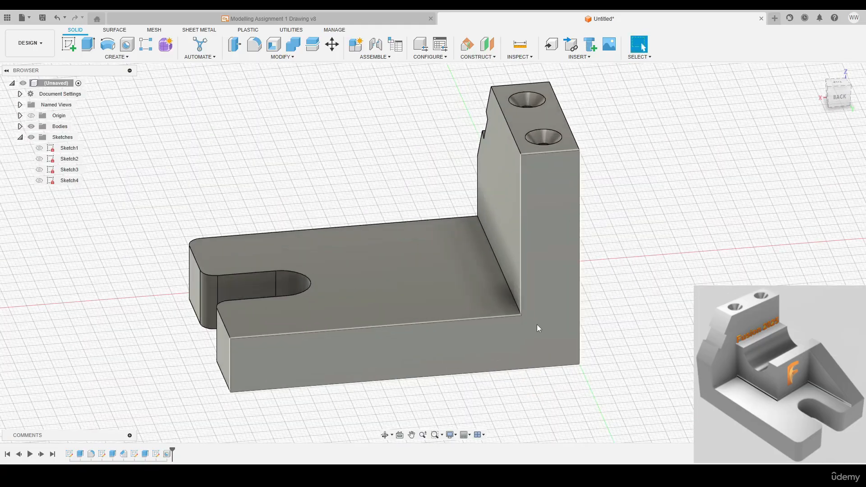
{"action": "key", "text": "c"}
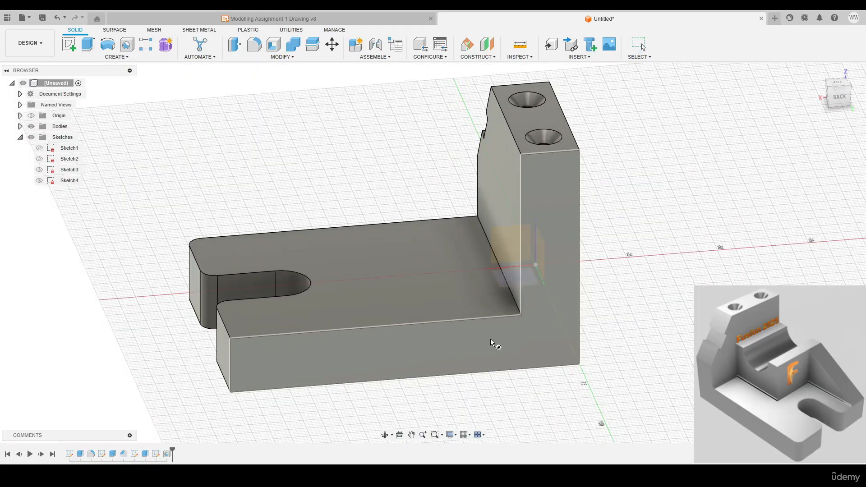
{"action": "left_click", "coordinate": [489, 337]}
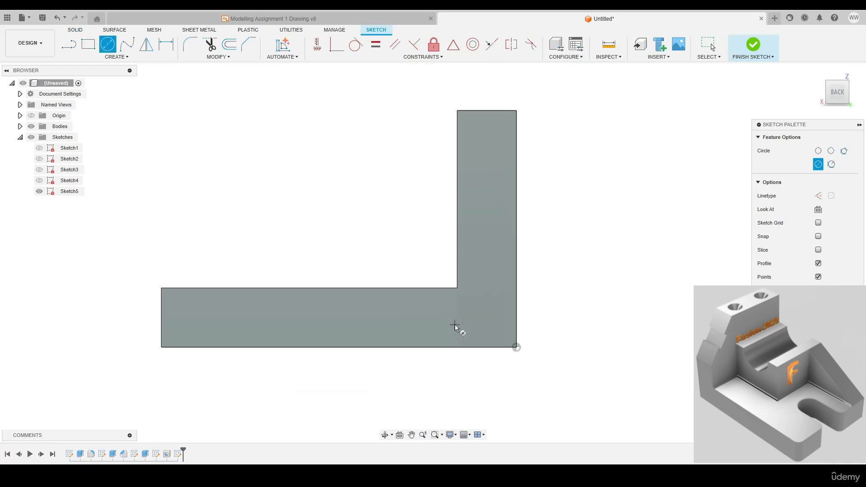
{"action": "key", "text": "r"}
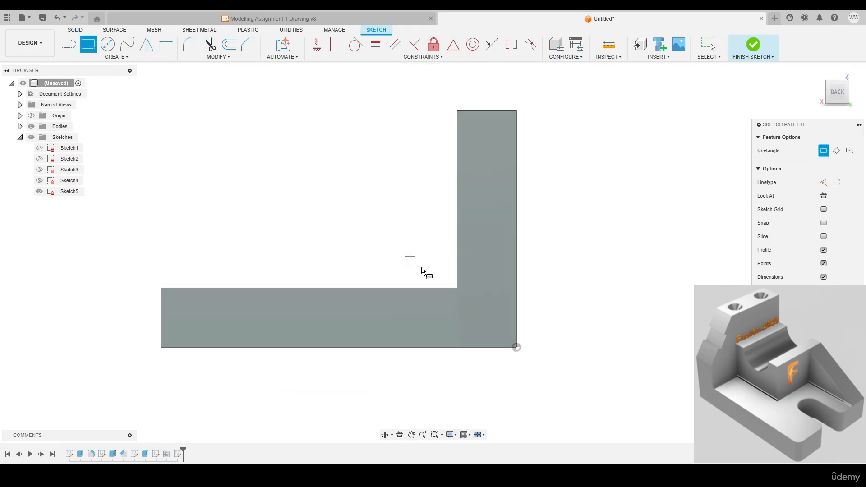
{"action": "left_click", "coordinate": [456, 288]}
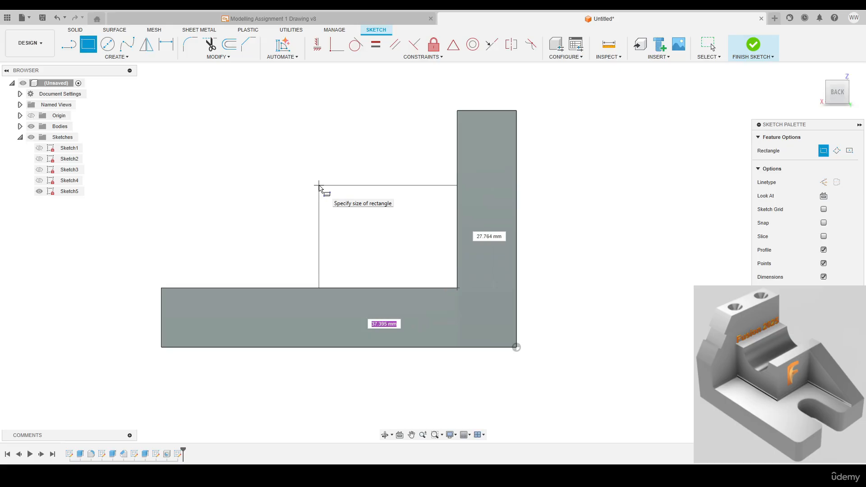
{"action": "type", "text": "40"}
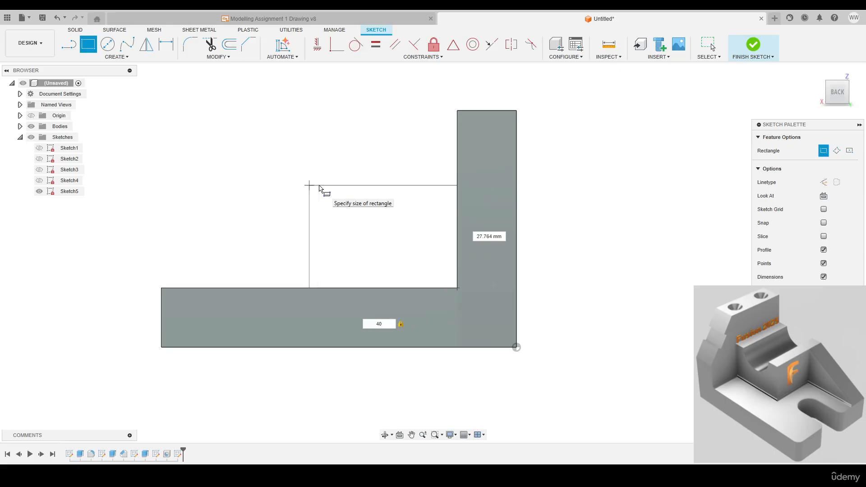
{"action": "key", "text": "Tab"}
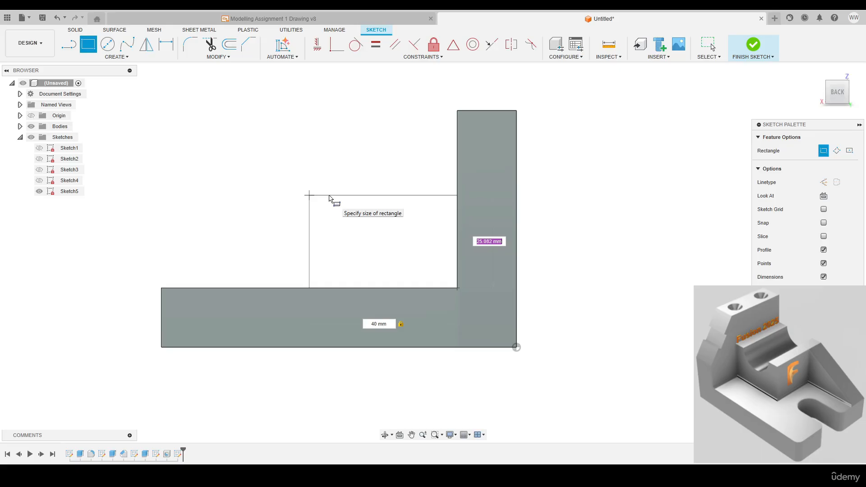
{"action": "type", "text": "42-16"}
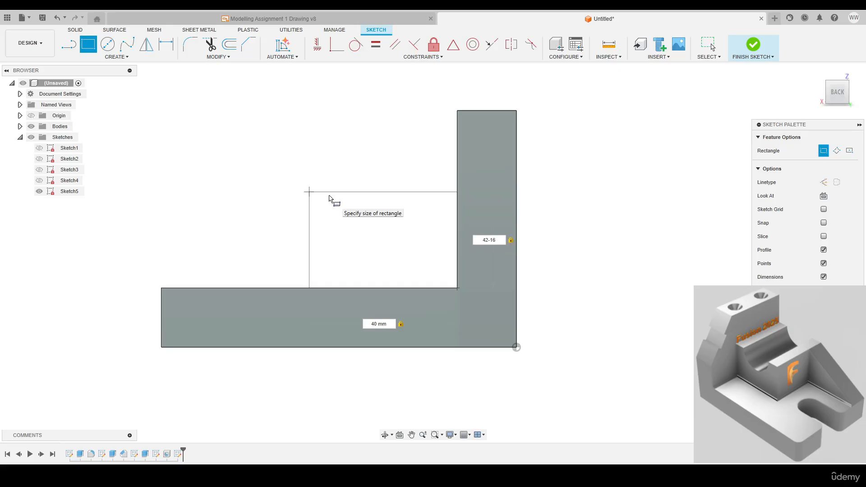
{"action": "key", "text": "Return"}
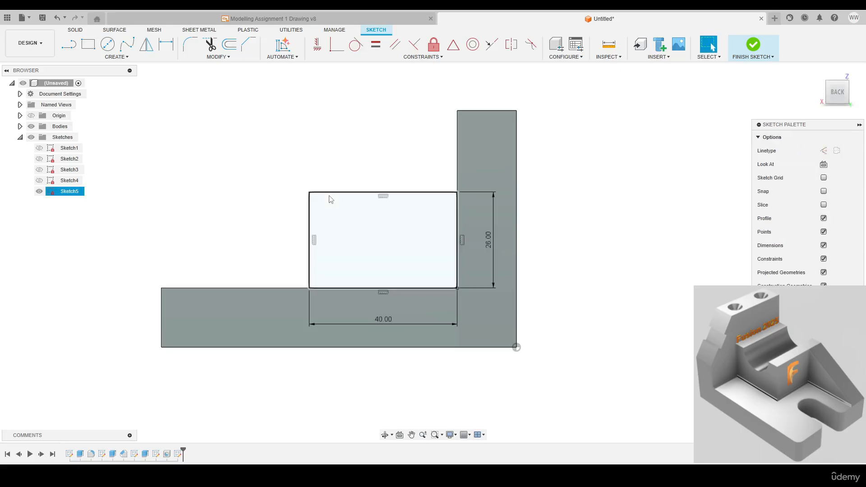
{"action": "left_click", "coordinate": [488, 251]}
Sketch a 24 mm diameter circle centred on the midpoint of the rectangle's upper edge and finish the sketch
{"action": "key", "text": "c"}
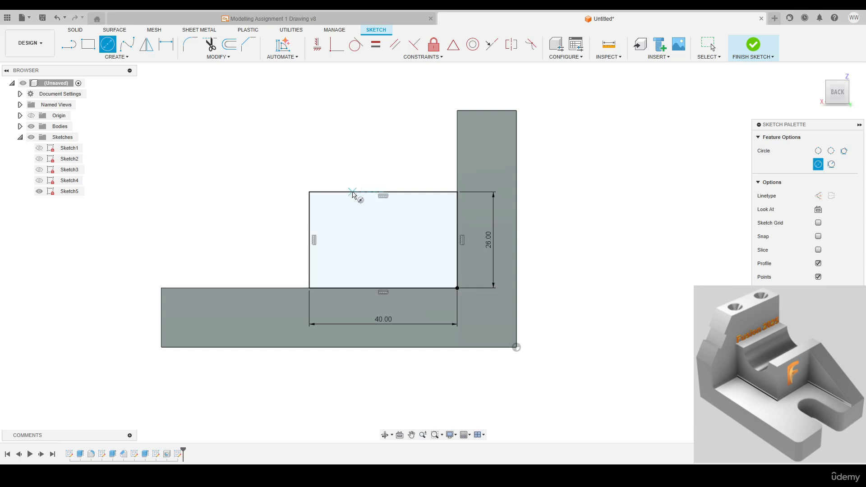
{"action": "left_click", "coordinate": [383, 193]}
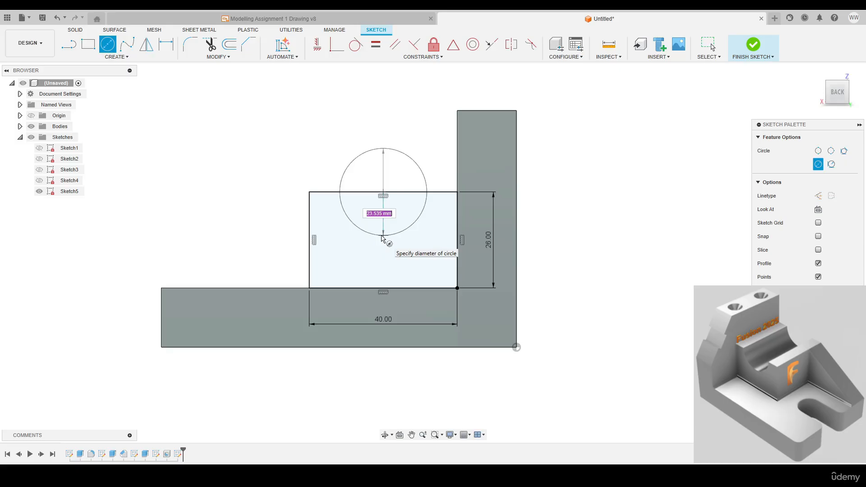
{"action": "type", "text": "24"}
{"action": "key", "text": "Return"}
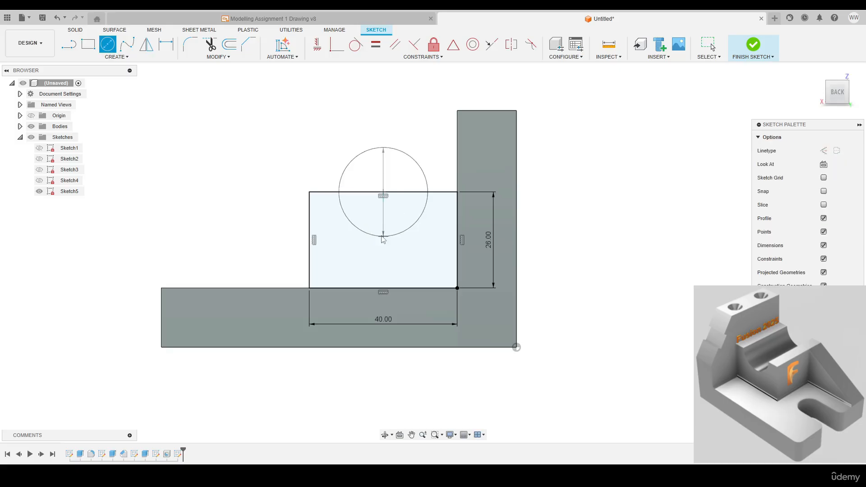
{"action": "key", "text": "Escape"}
{"action": "right_click", "coordinate": [263, 133]}
{"action": "left_click", "coordinate": [279, 134]}
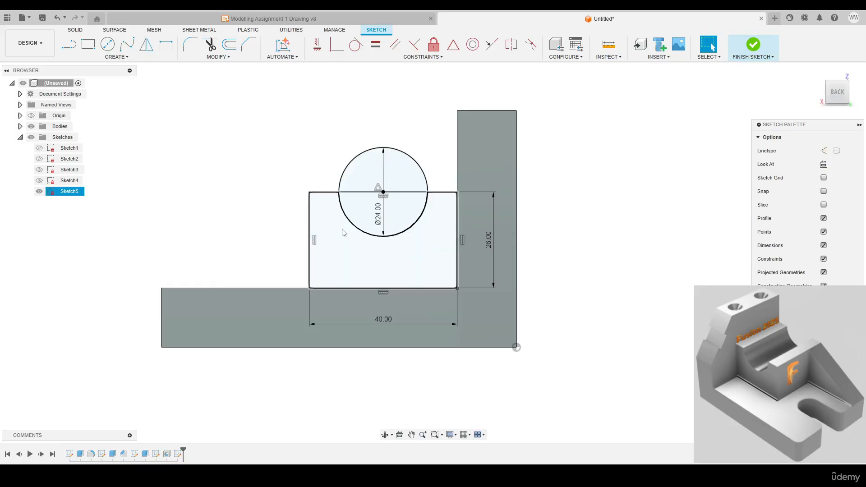
{"action": "left_click", "coordinate": [759, 43]}
Extrude the rectangle profile without the circle area by -40 mm across the base, joined to the body
{"action": "key", "text": "e"}
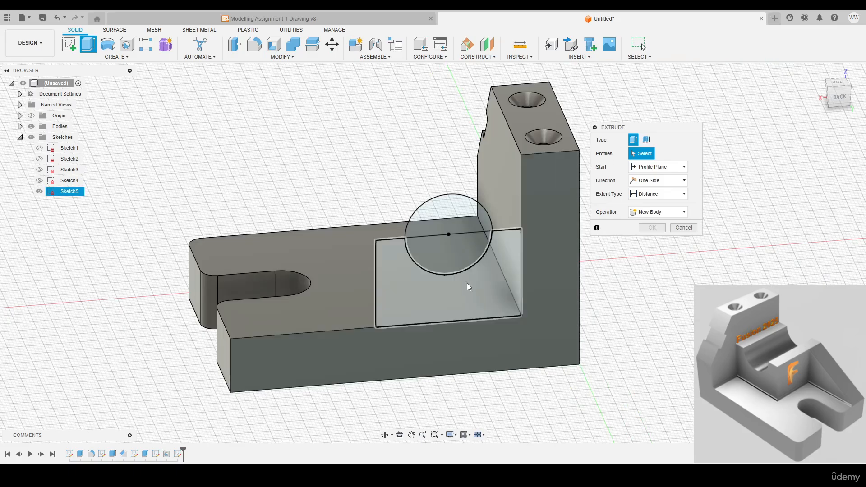
{"action": "left_click", "coordinate": [420, 287]}
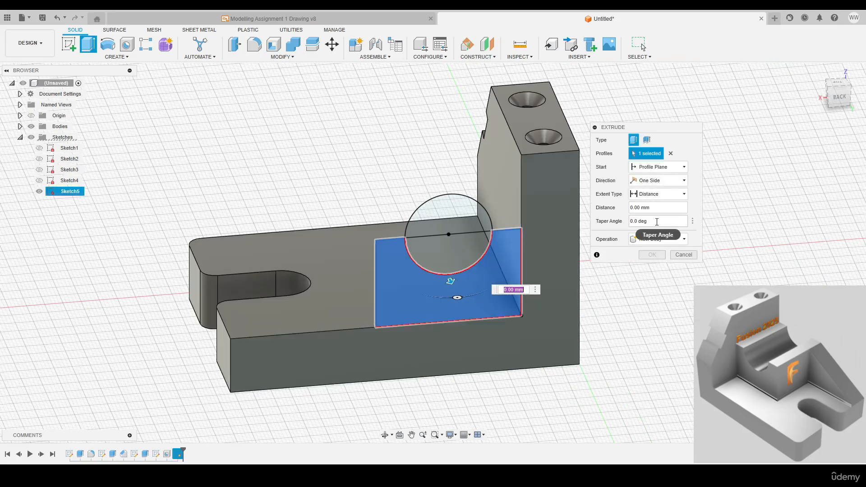
{"action": "left_click_drag", "start_coordinate": [642, 207], "coordinate": [616, 208]}
{"action": "middle_click_drag", "start_coordinate": [451, 218], "coordinate": [516, 238], "text": "shift"}
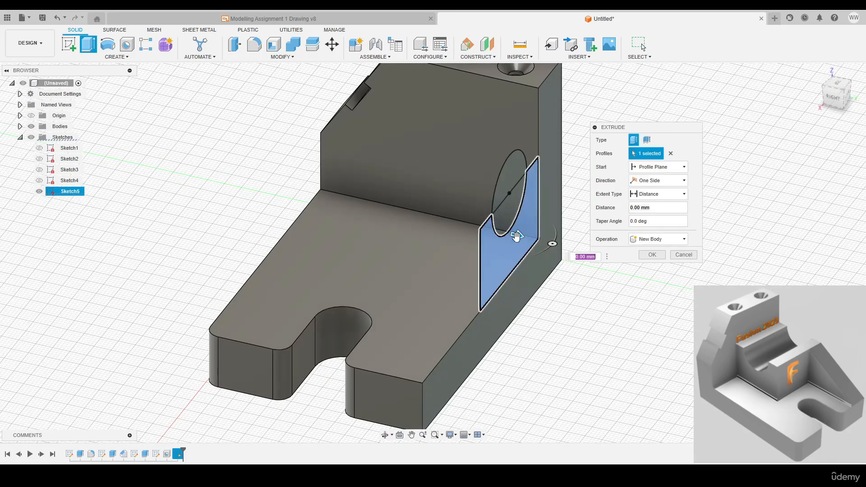
{"action": "left_click", "coordinate": [632, 208]}
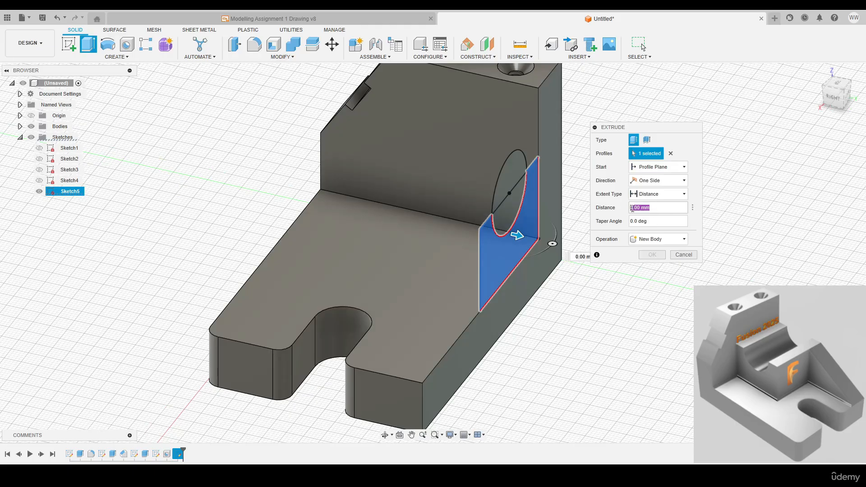
{"action": "type", "text": "-"}
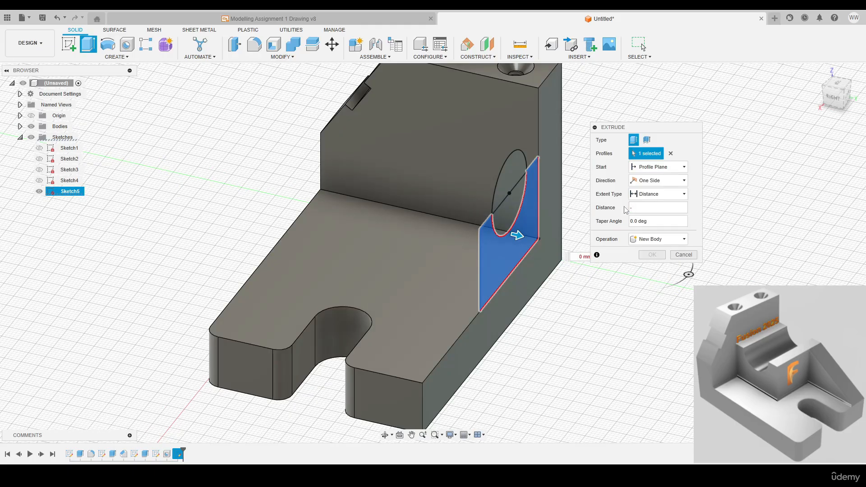
{"action": "type", "text": "40"}
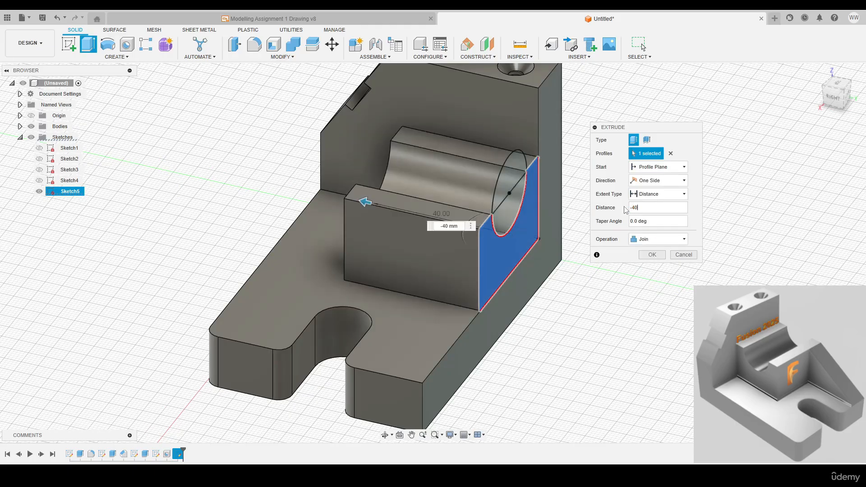
{"action": "key", "text": "Return"}
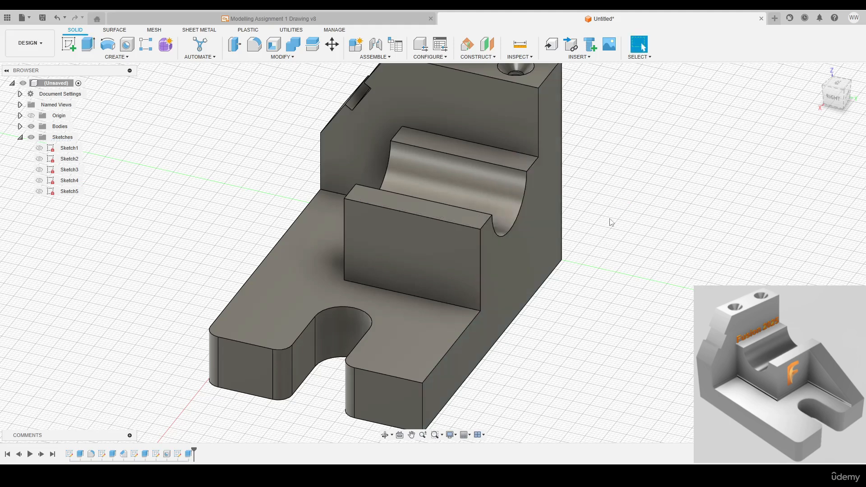
Start a sketch on the wall's inner face and place the path text "Fusion 2025" along the grooved block's upper edge
{"action": "left_click", "coordinate": [792, 83]}
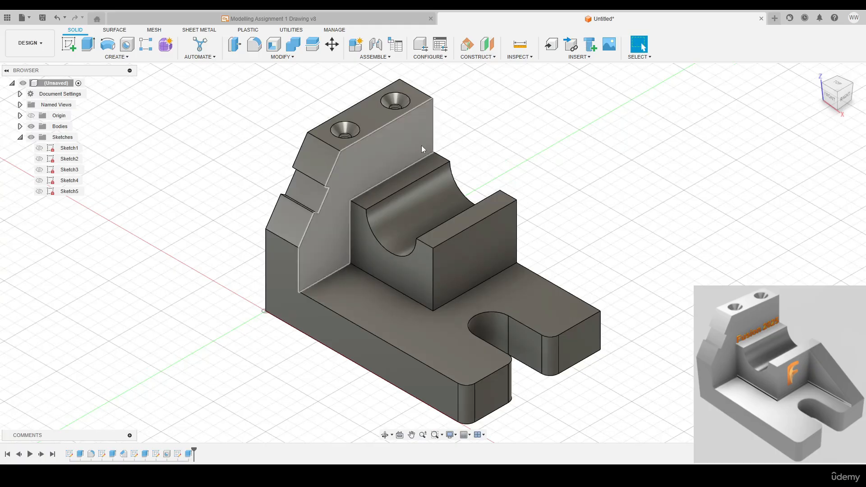
{"action": "key", "text": "c"}
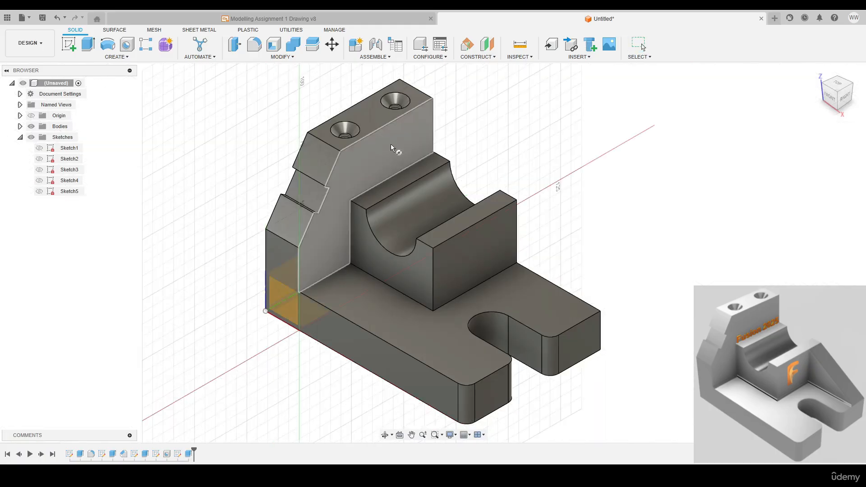
{"action": "left_click", "coordinate": [396, 148]}
{"action": "scroll", "coordinate": [396, 218], "scroll_direction": "up", "scroll_amount": 4}
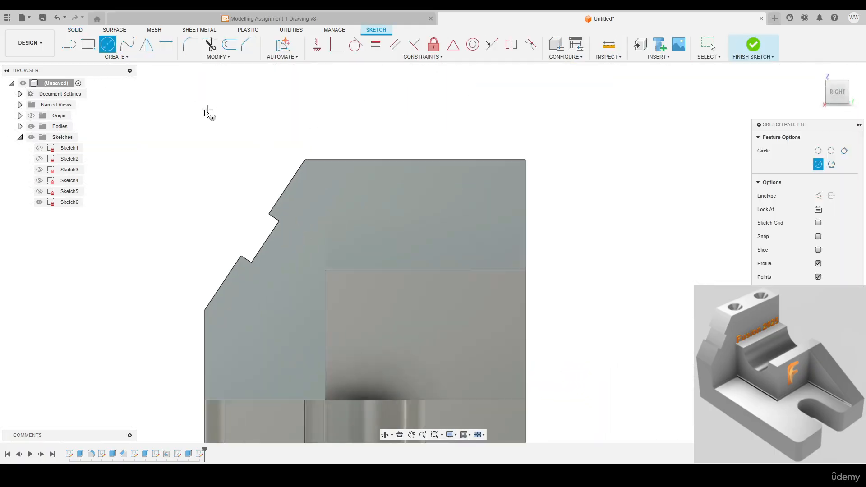
{"action": "left_click", "coordinate": [116, 57]}
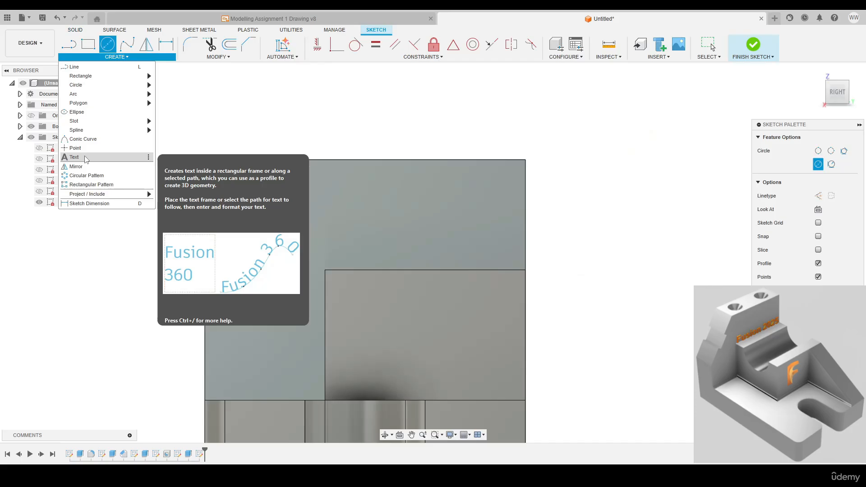
{"action": "left_click", "coordinate": [85, 158]}
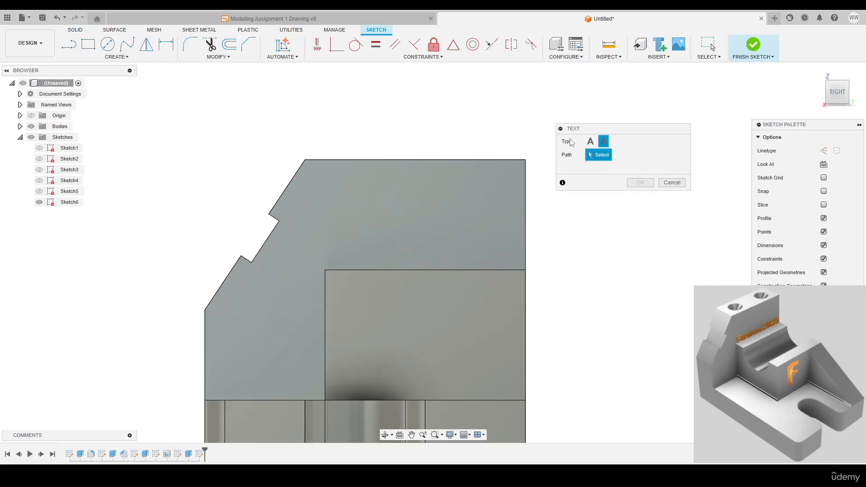
{"action": "left_click", "coordinate": [429, 271]}
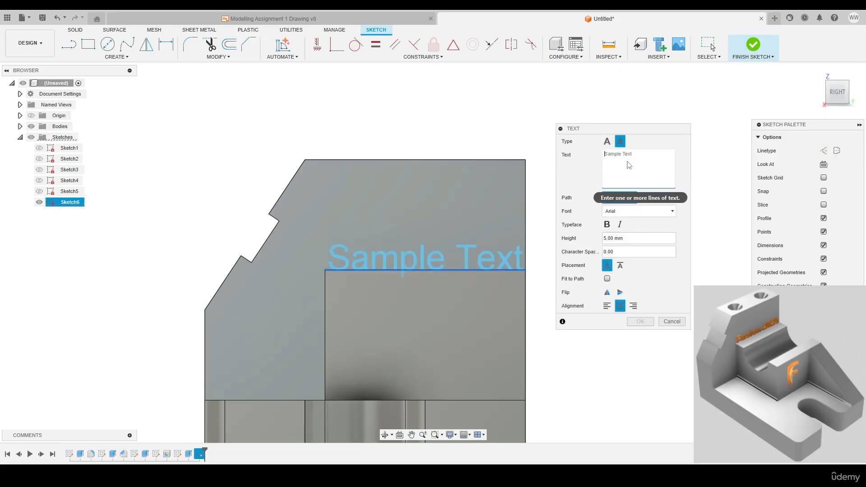
{"action": "type", "text": "Fusion 2025"}
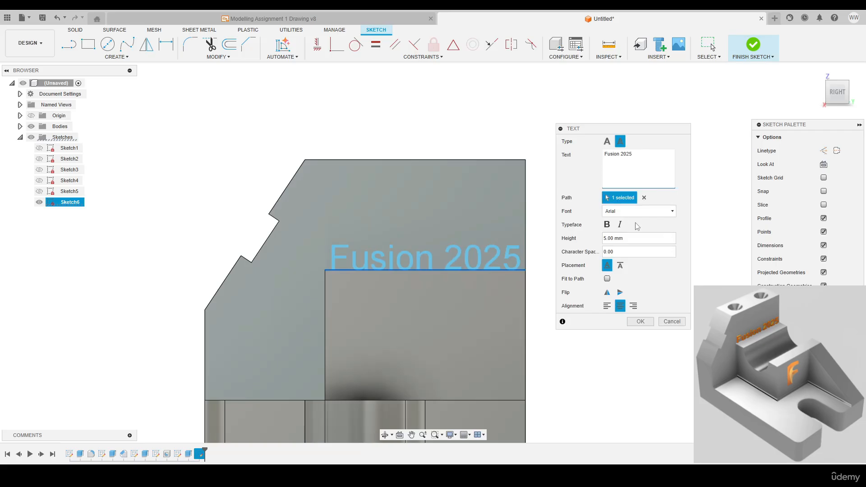
Try the bold typeface and below-path placement on the text, and return it to regular type above the path
{"action": "left_click", "coordinate": [607, 225]}
{"action": "left_click", "coordinate": [607, 226]}
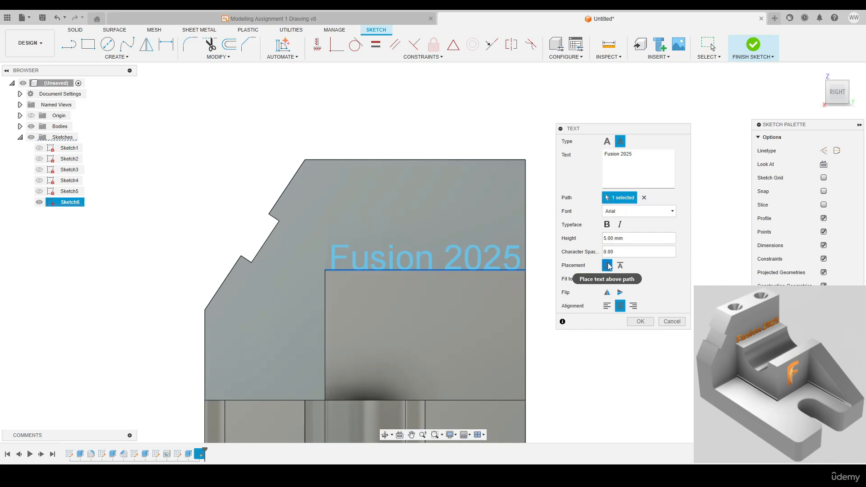
{"action": "left_click", "coordinate": [621, 266]}
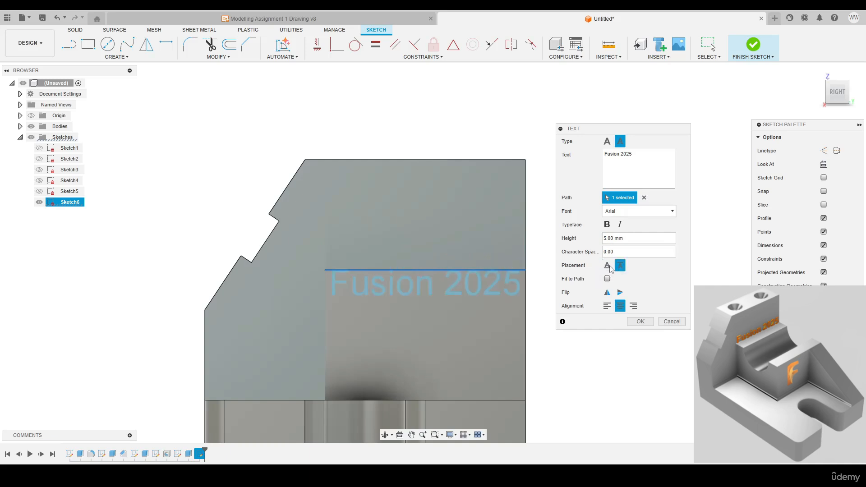
{"action": "left_click", "coordinate": [607, 268]}
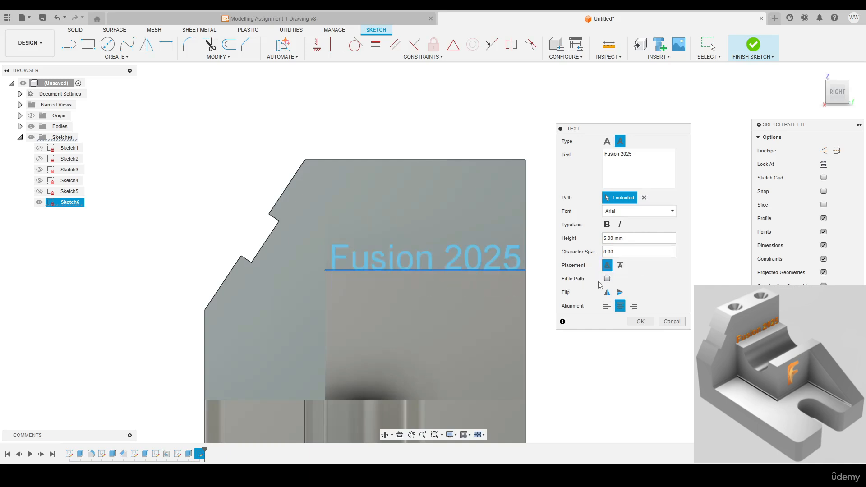
Accept the "Fusion 2025" path text and finish the sketch
{"action": "left_click", "coordinate": [640, 322]}
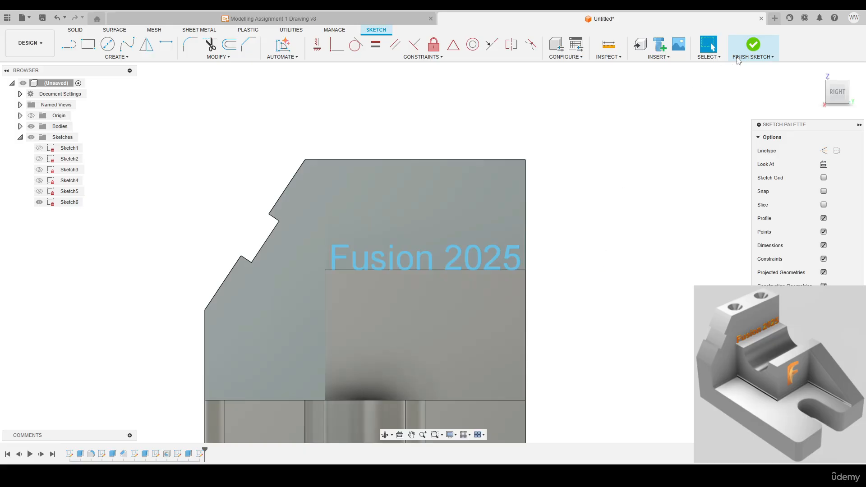
{"action": "left_click", "coordinate": [762, 46]}
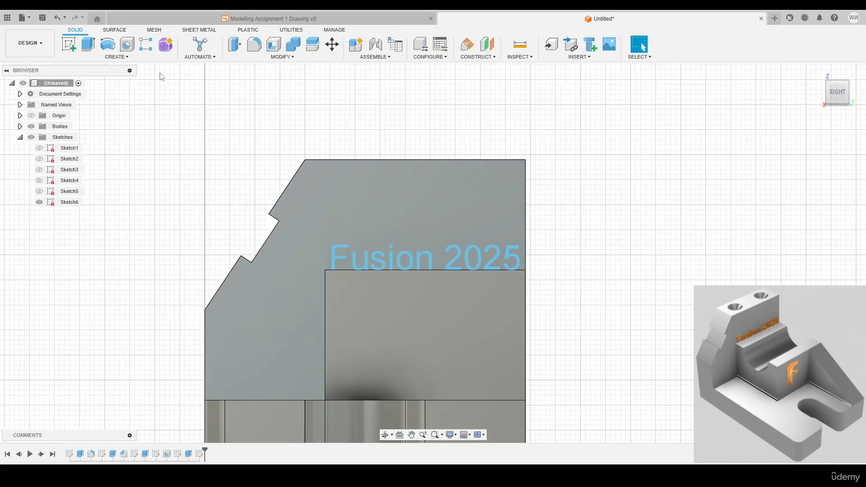
Emboss the "Fusion 2025" text raised from the wall's inner face with a depth of 0.5 mm
{"action": "left_click", "coordinate": [118, 58]}
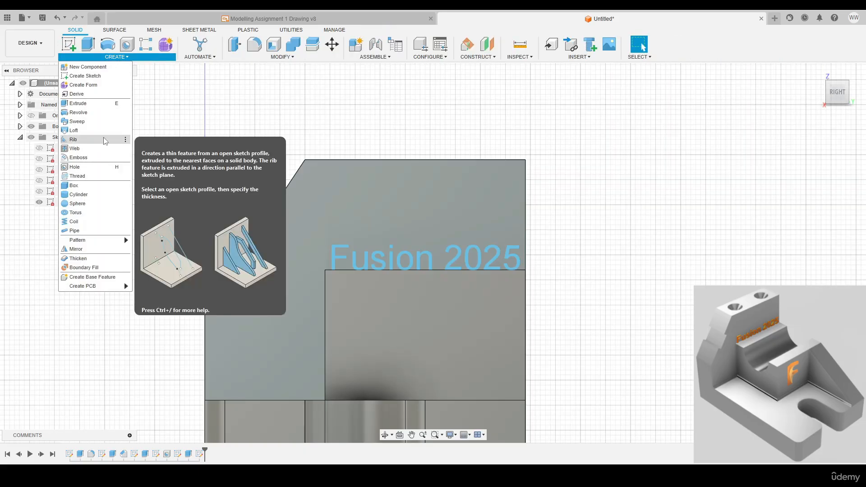
{"action": "left_click", "coordinate": [79, 157]}
{"action": "left_click", "coordinate": [451, 254]}
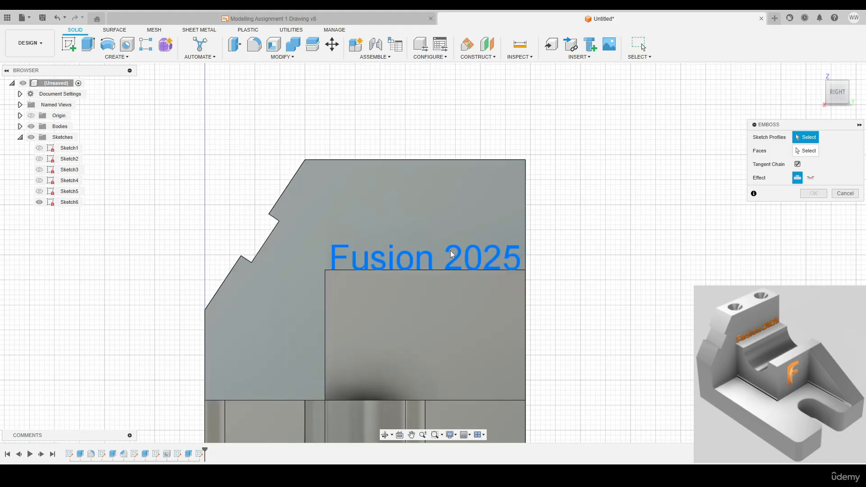
{"action": "left_click", "coordinate": [458, 253]}
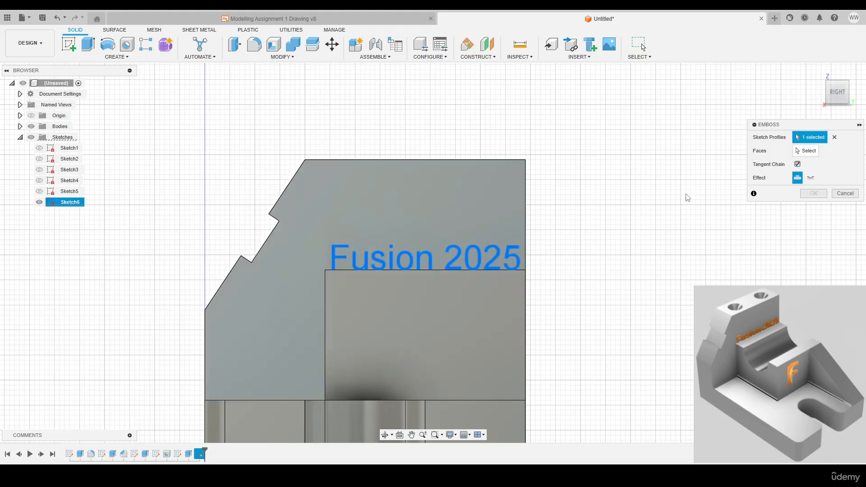
{"action": "left_click_drag", "start_coordinate": [767, 129], "coordinate": [684, 132]}
{"action": "left_click", "coordinate": [723, 154]}
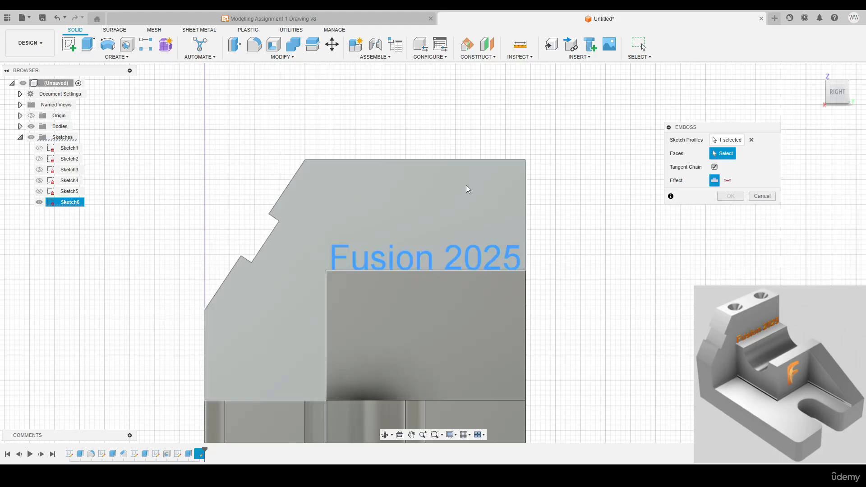
{"action": "left_click", "coordinate": [424, 212]}
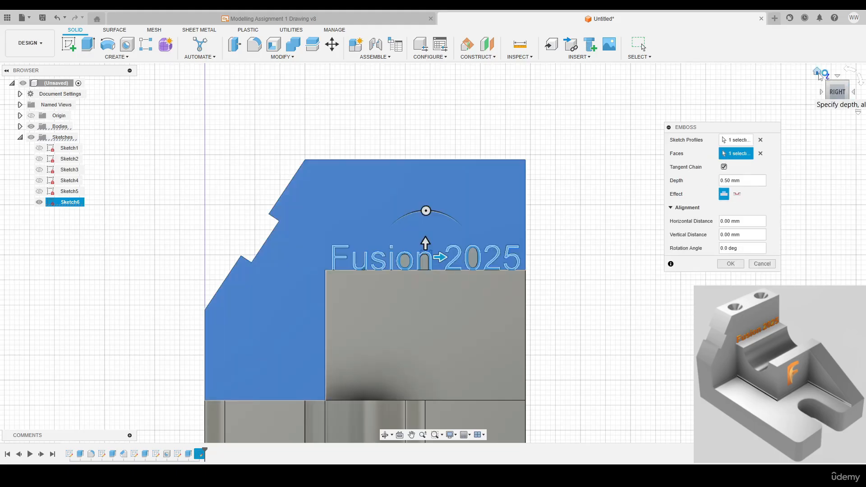
{"action": "left_click", "coordinate": [817, 70]}
{"action": "scroll", "coordinate": [404, 141], "scroll_direction": "up", "scroll_amount": 5}
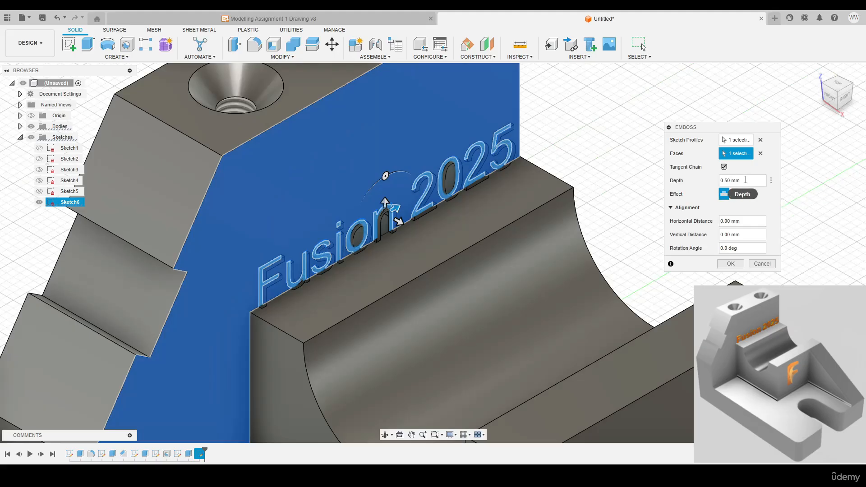
{"action": "left_click", "coordinate": [746, 181]}
{"action": "type", "text": "5"}
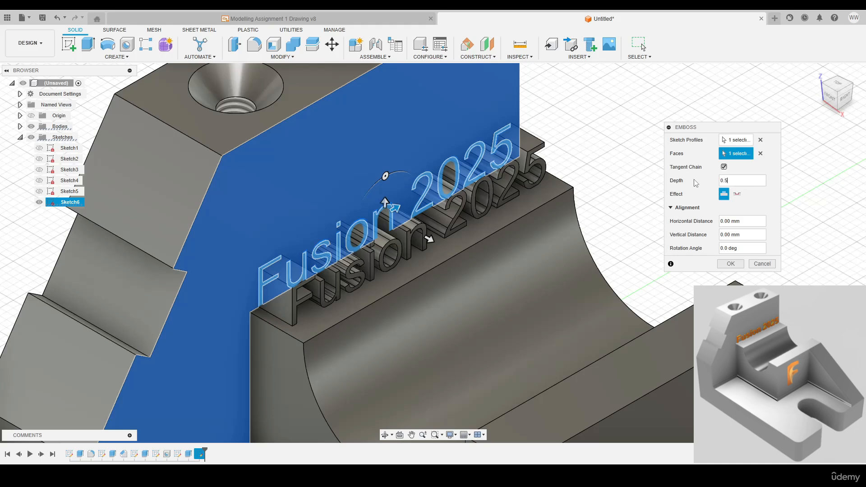
{"action": "key", "text": "Return"}
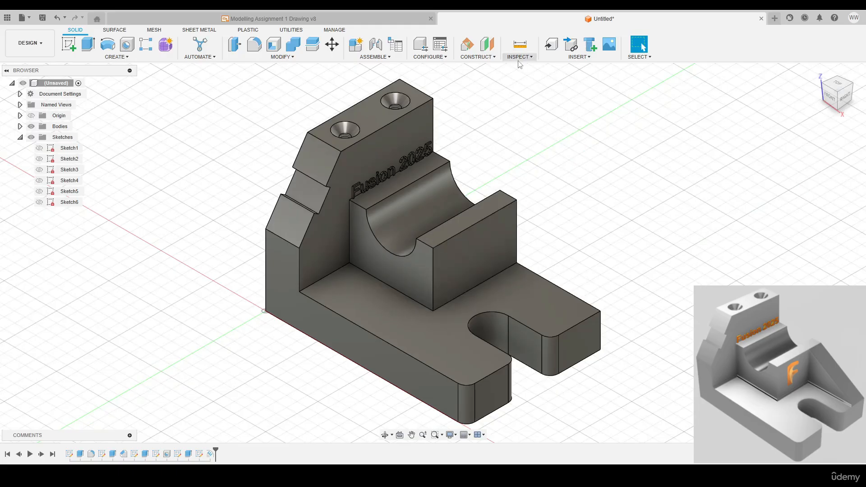
Insert Fusion Logo.png from the Fusion Course Project as a decal on the grooved block's front face
{"action": "left_click", "coordinate": [560, 58]}
{"action": "left_click", "coordinate": [560, 95]}
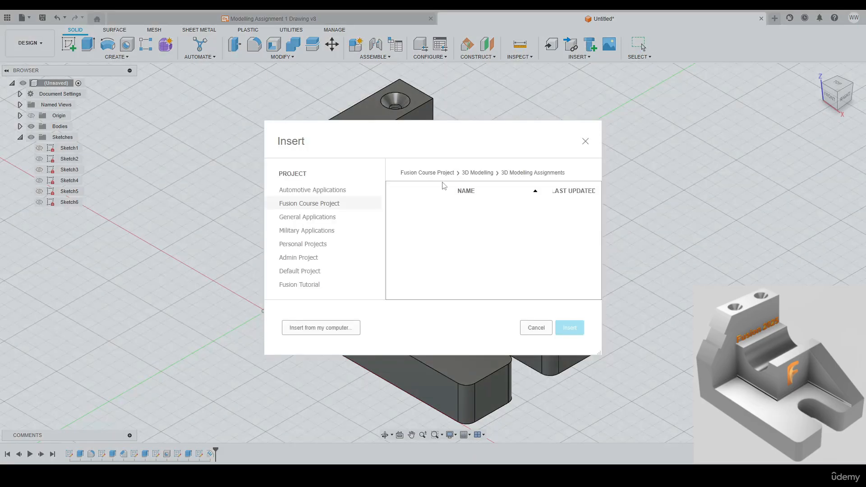
{"action": "left_click", "coordinate": [438, 175]}
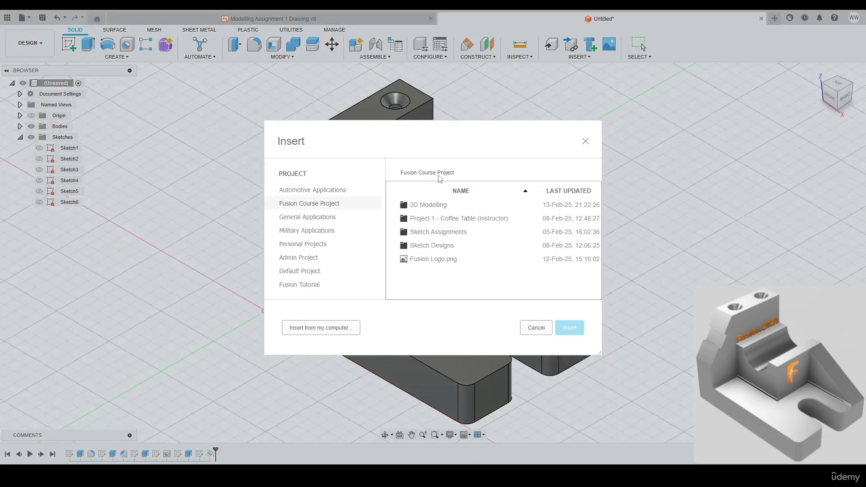
{"action": "left_click", "coordinate": [431, 262]}
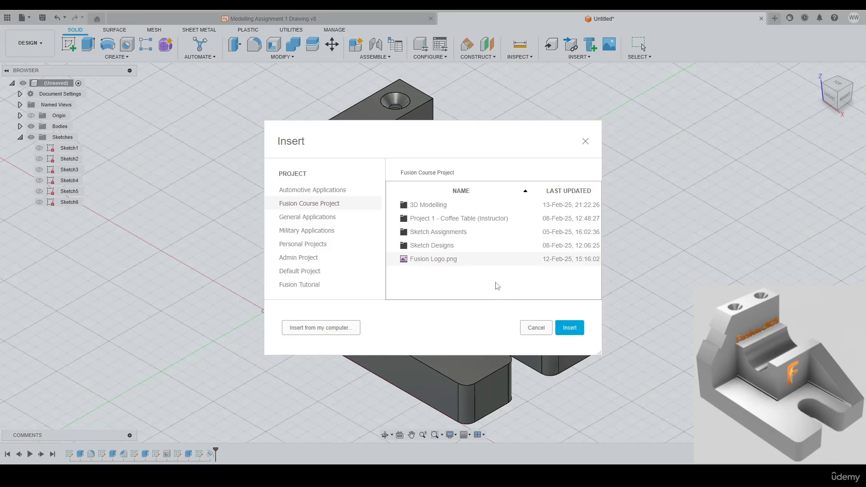
{"action": "left_click", "coordinate": [567, 329]}
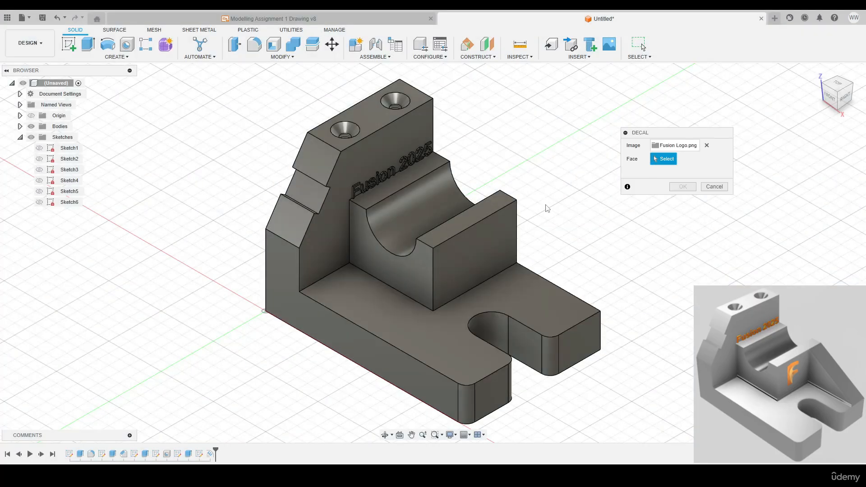
{"action": "left_click", "coordinate": [461, 258]}
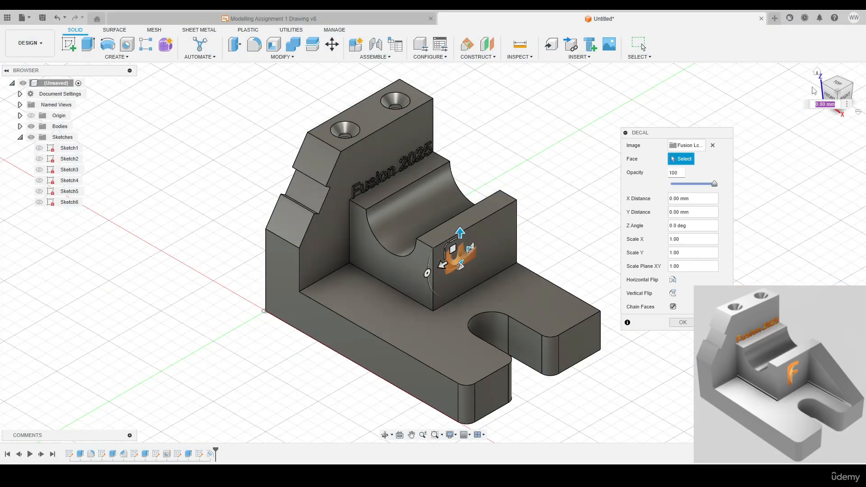
Rotate the logo decal to a Z angle of 270 degrees, shift it down the block's front face and confirm it
{"action": "left_click", "coordinate": [844, 94]}
{"action": "scroll", "coordinate": [448, 237], "scroll_direction": "up", "scroll_amount": 5}
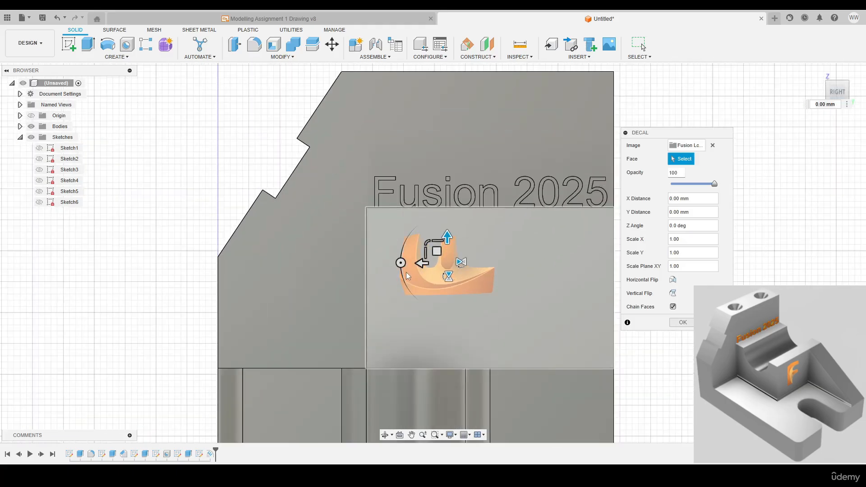
{"action": "left_click_drag", "start_coordinate": [398, 262], "coordinate": [448, 211]}
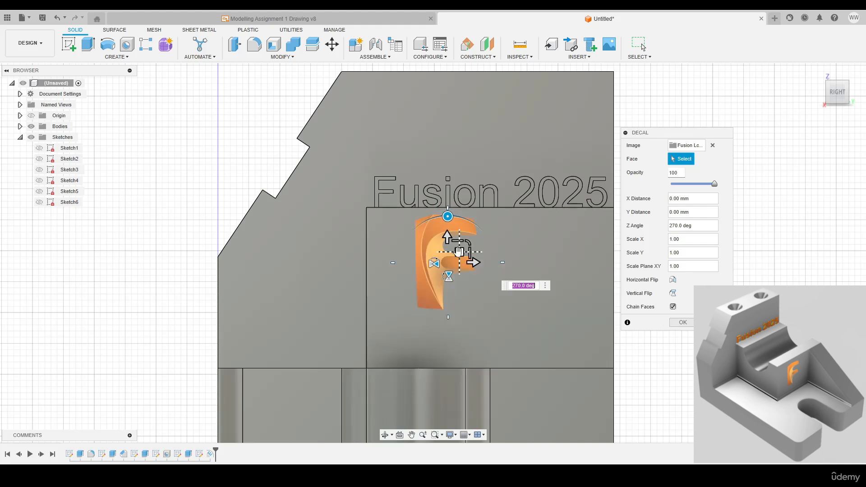
{"action": "left_click_drag", "start_coordinate": [455, 249], "coordinate": [452, 274]}
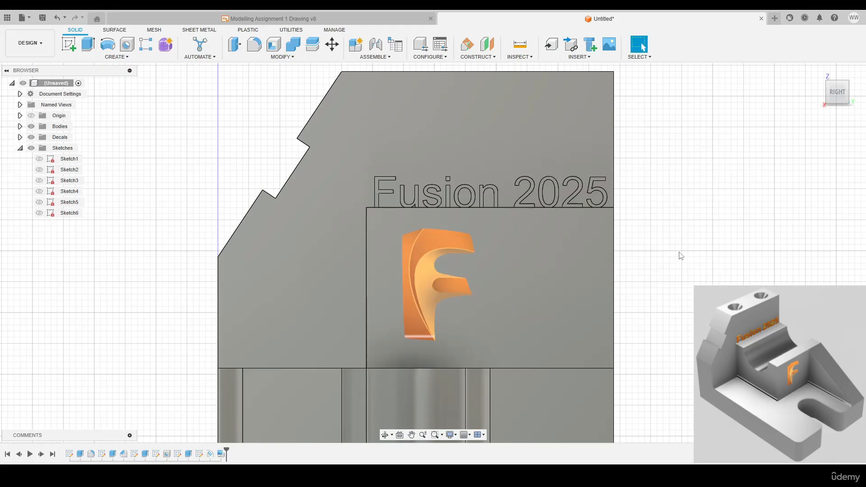
{"action": "left_click", "coordinate": [682, 322]}
On the part's flat back side face, sketch a sloping line from the base's upper end corner to the grooved block's upper front corner
{"action": "left_click", "coordinate": [817, 69]}
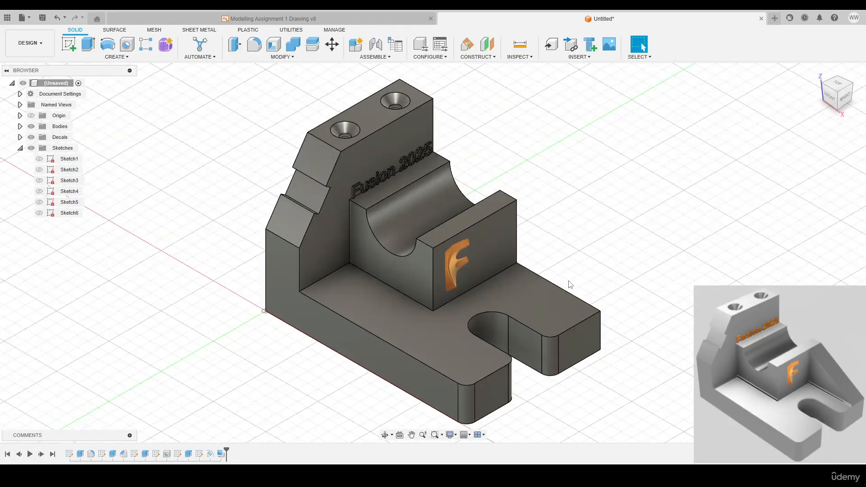
{"action": "middle_click_drag", "start_coordinate": [658, 257], "coordinate": [561, 244], "text": "shift"}
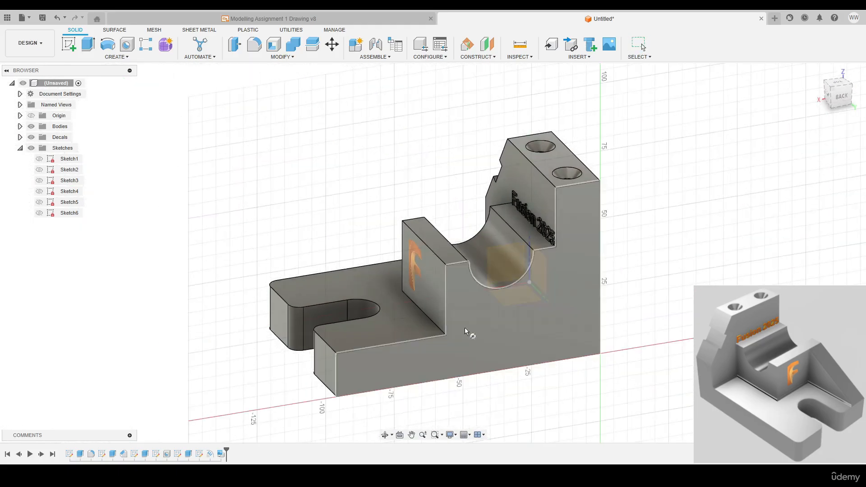
{"action": "left_click", "coordinate": [456, 352]}
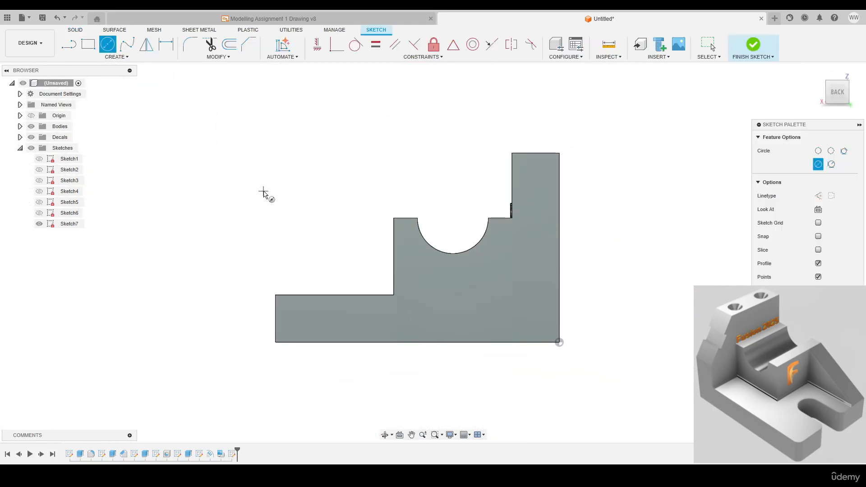
{"action": "key", "text": "l"}
{"action": "left_click", "coordinate": [275, 295]}
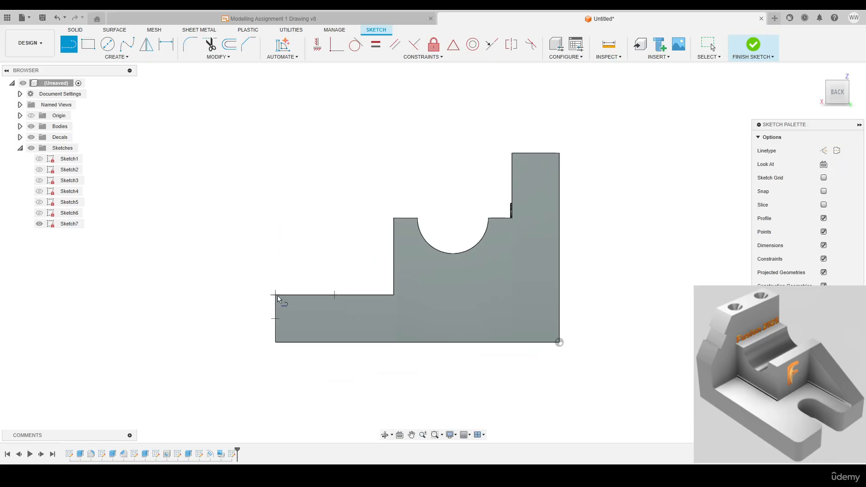
{"action": "left_click", "coordinate": [394, 218]}
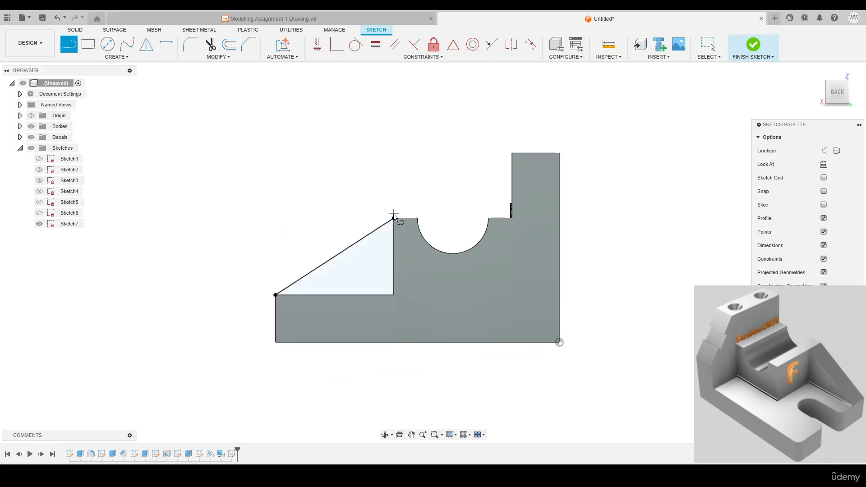
{"action": "key", "text": "Escape"}
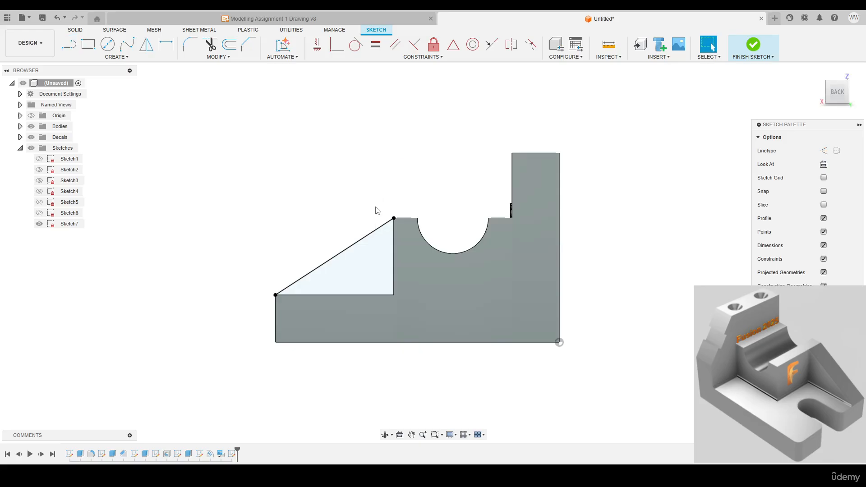
Switch the sketch profile display off and on again, and finish the sketch
{"action": "left_click", "coordinate": [824, 219]}
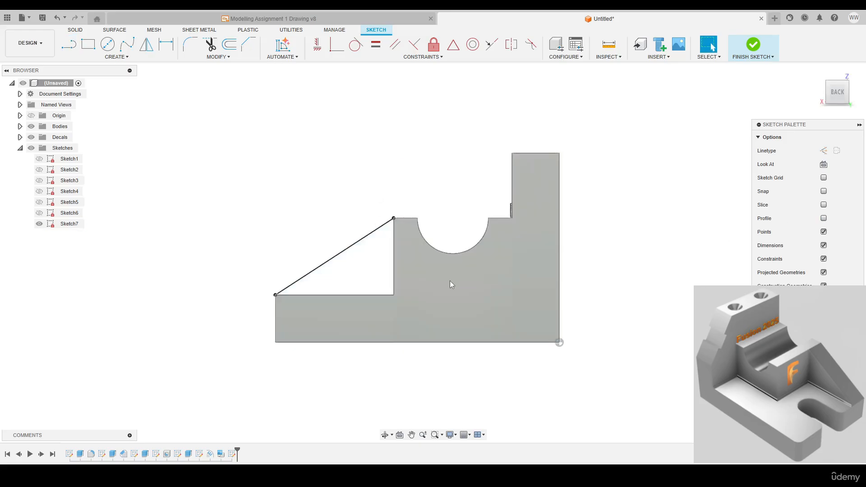
{"action": "left_click", "coordinate": [823, 220]}
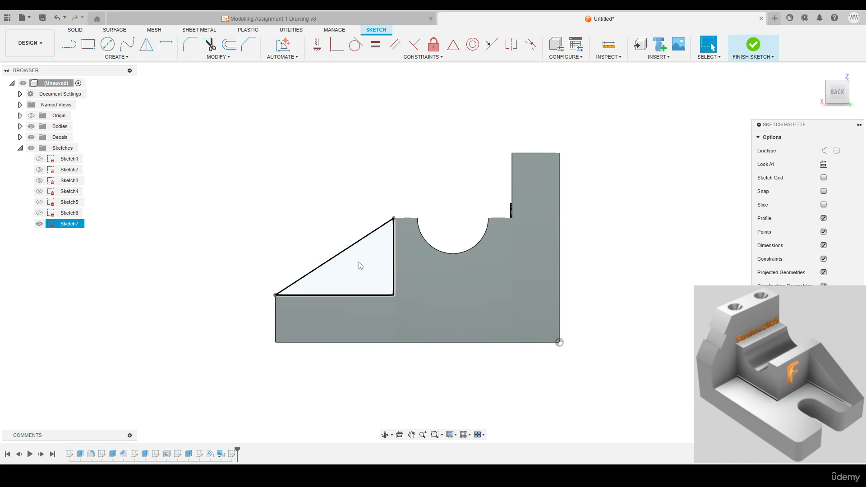
{"action": "left_click", "coordinate": [752, 44]}
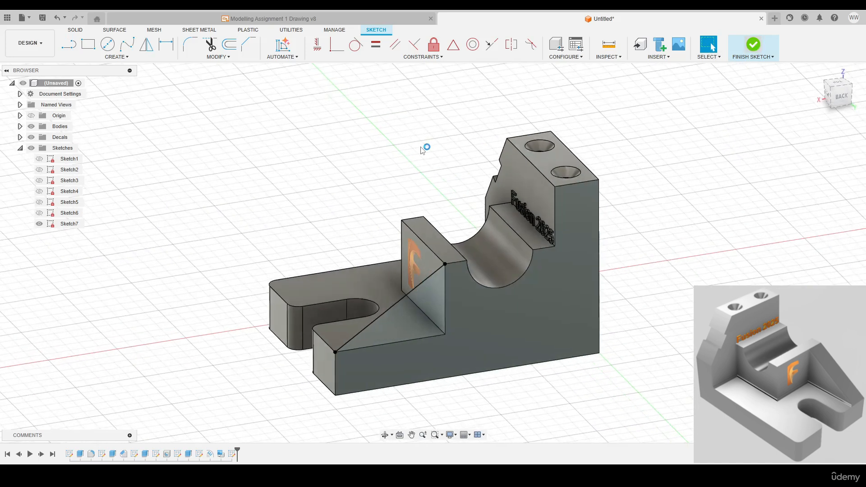
Extrude the triangular profile inward over the base to form a sloping rib against the block's front face
{"action": "key", "text": "e"}
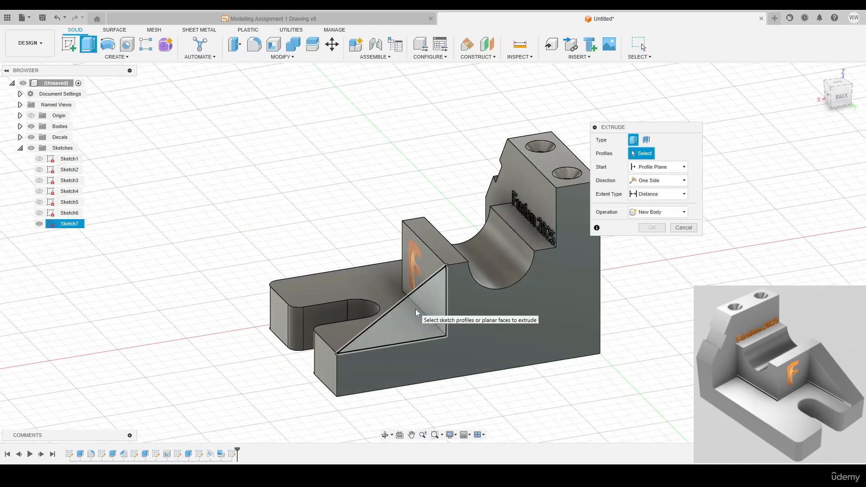
{"action": "left_click", "coordinate": [425, 324]}
{"action": "middle_click_drag", "start_coordinate": [423, 263], "coordinate": [532, 361], "text": "shift"}
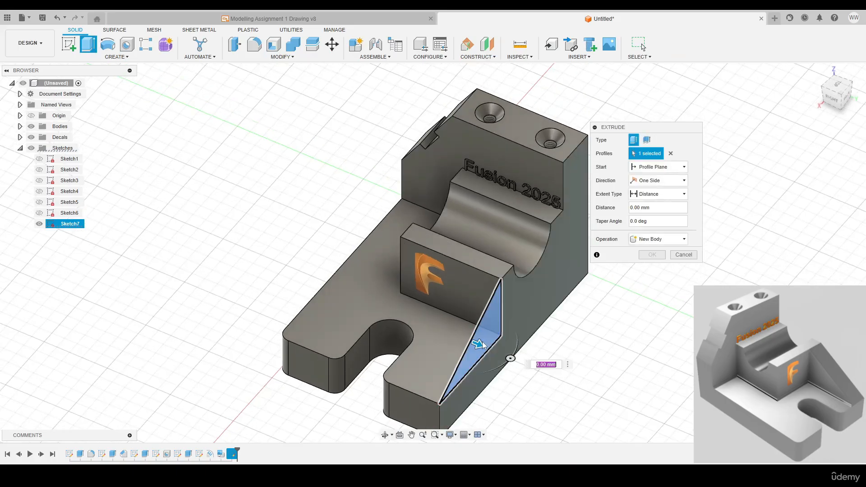
{"action": "left_click", "coordinate": [604, 208]}
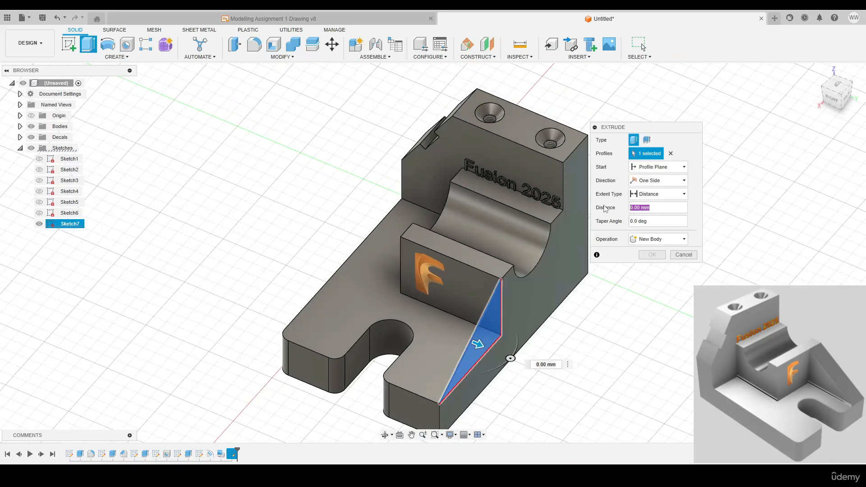
{"action": "type", "text": "-12"}
{"action": "key", "text": "Return"}
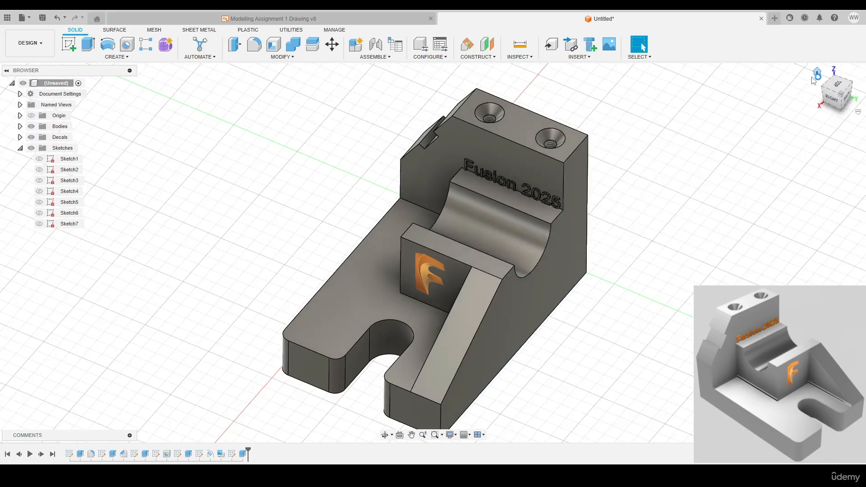
{"action": "left_click", "coordinate": [816, 72]}
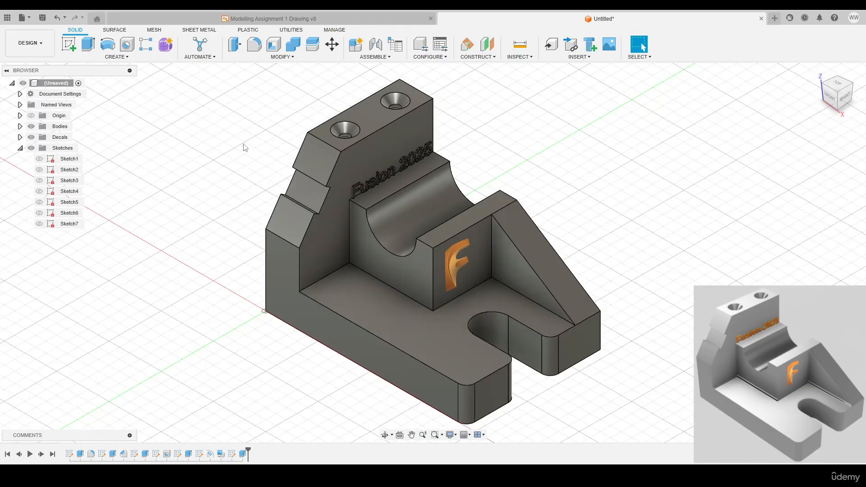
Fillet the four inner edges where the upright wall, grooved block and triangular rib meet the base with a 2 mm radius
{"action": "left_click", "coordinate": [280, 57]}
{"action": "left_click", "coordinate": [246, 73]}
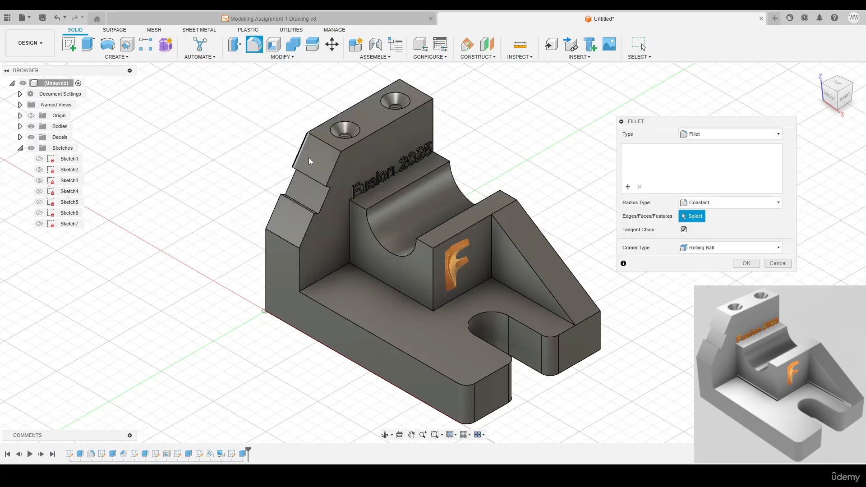
{"action": "left_click", "coordinate": [337, 276]}
{"action": "left_click", "coordinate": [392, 287]}
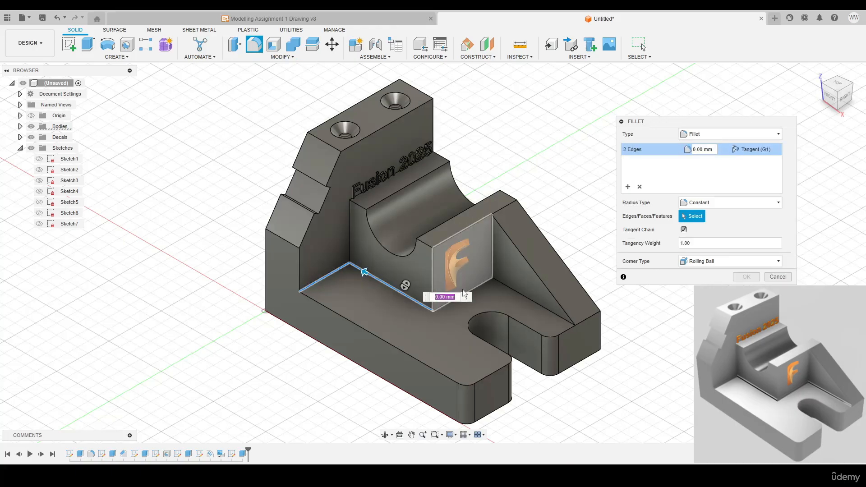
{"action": "left_click", "coordinate": [481, 285]}
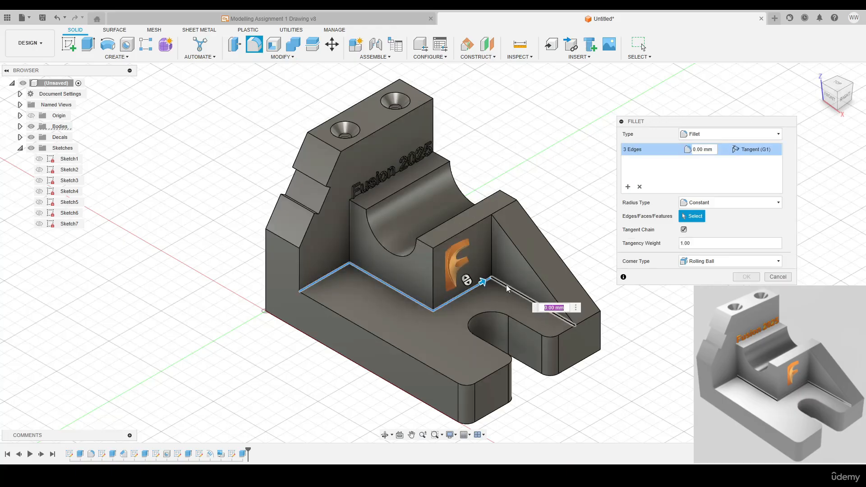
{"action": "left_click", "coordinate": [507, 288]}
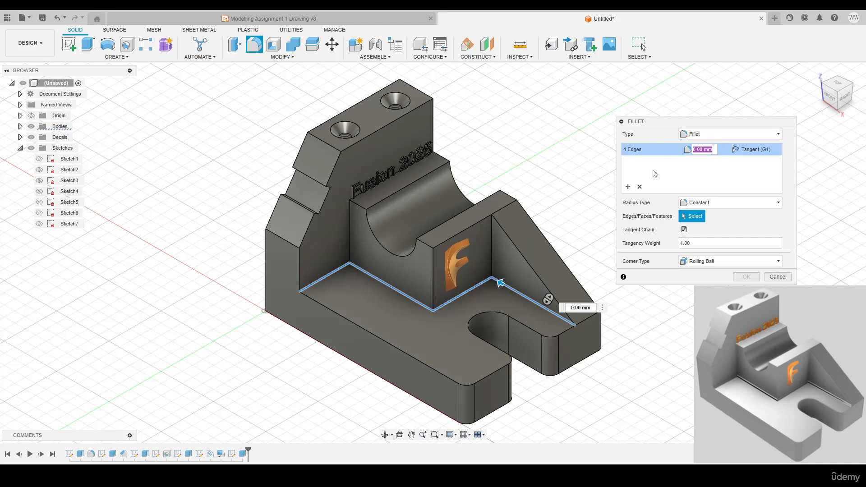
{"action": "type", "text": "2"}
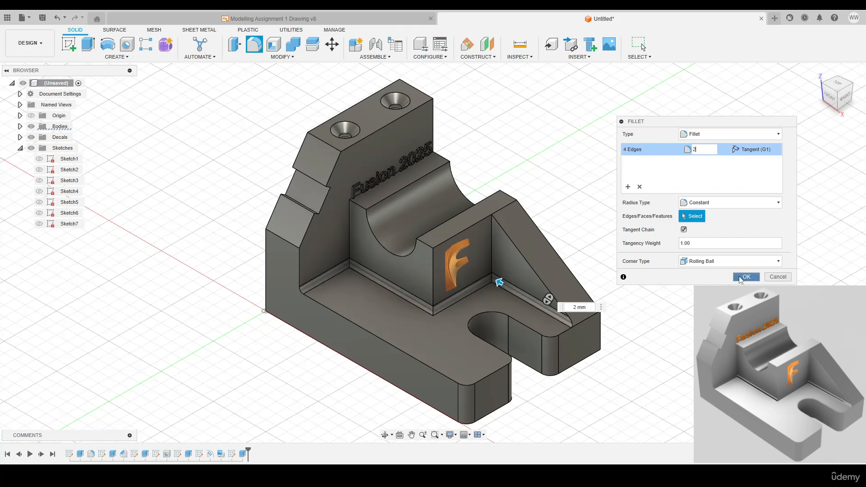
{"action": "left_click", "coordinate": [740, 278]}
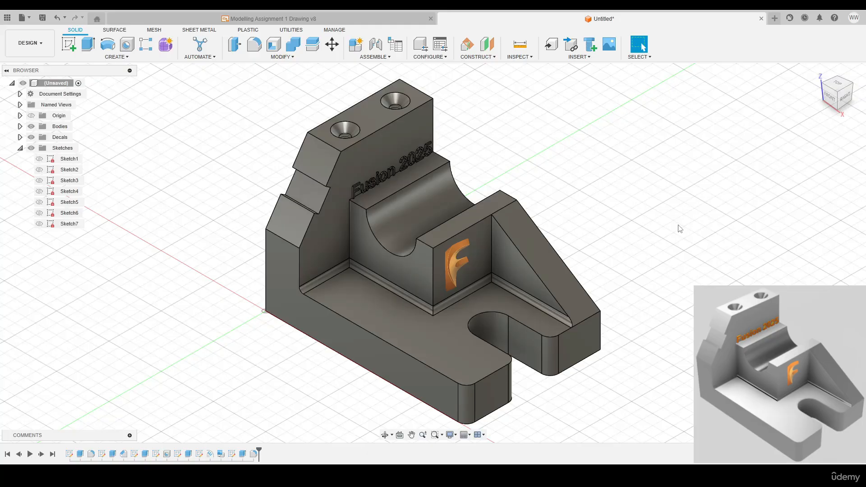
Set the appearance to apply to faces and select the embossed "Fusion 2025" lettering, excluding the background faces inside the letters and digits
{"action": "middle_click_drag", "start_coordinate": [602, 195], "coordinate": [568, 176], "text": "shift"}
{"action": "scroll", "coordinate": [475, 194], "scroll_direction": "up", "scroll_amount": 5}
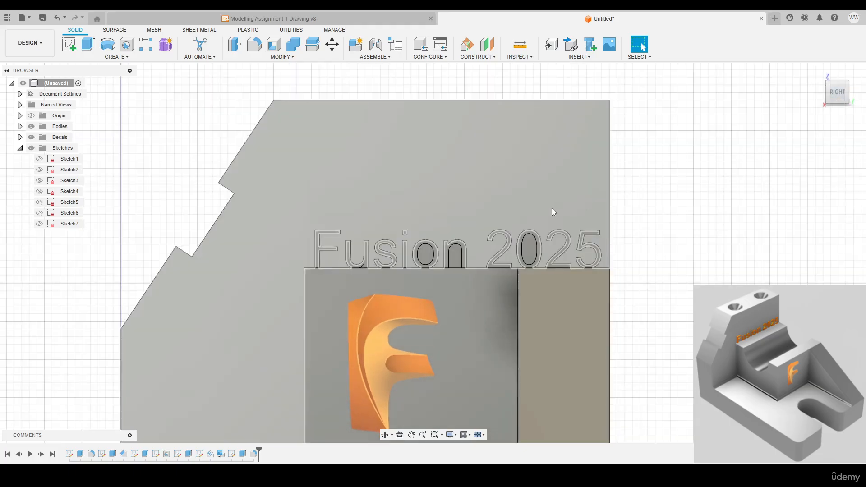
{"action": "key", "text": "a"}
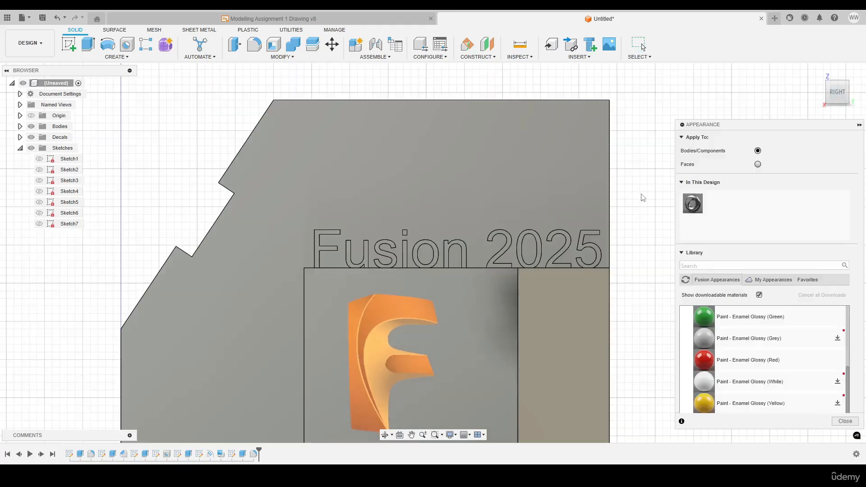
{"action": "left_click_drag", "start_coordinate": [715, 121], "coordinate": [681, 90]}
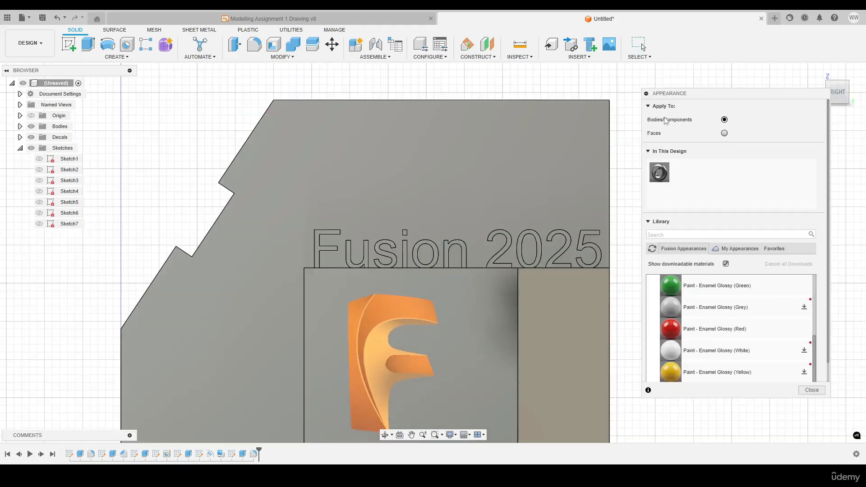
{"action": "left_click", "coordinate": [725, 133]}
{"action": "scroll", "coordinate": [697, 208], "scroll_direction": "down", "scroll_amount": 1}
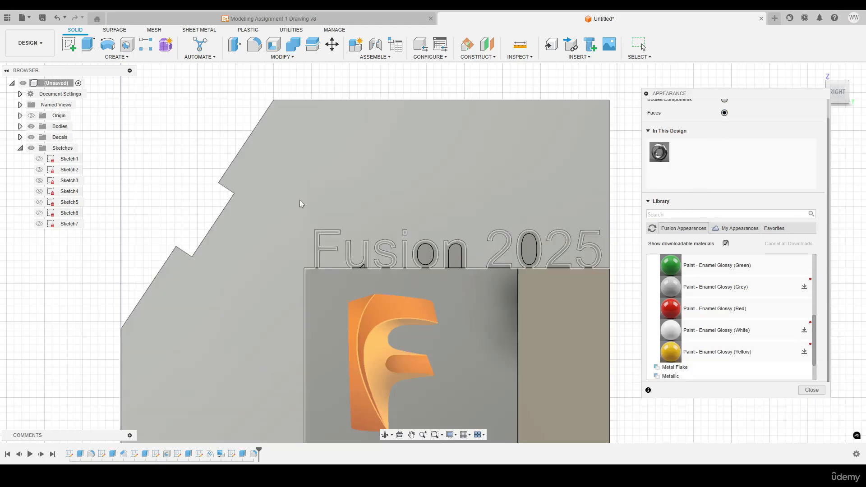
{"action": "left_click_drag", "start_coordinate": [536, 263], "coordinate": [604, 275]}
{"action": "scroll", "coordinate": [568, 275], "scroll_direction": "up", "scroll_amount": 2}
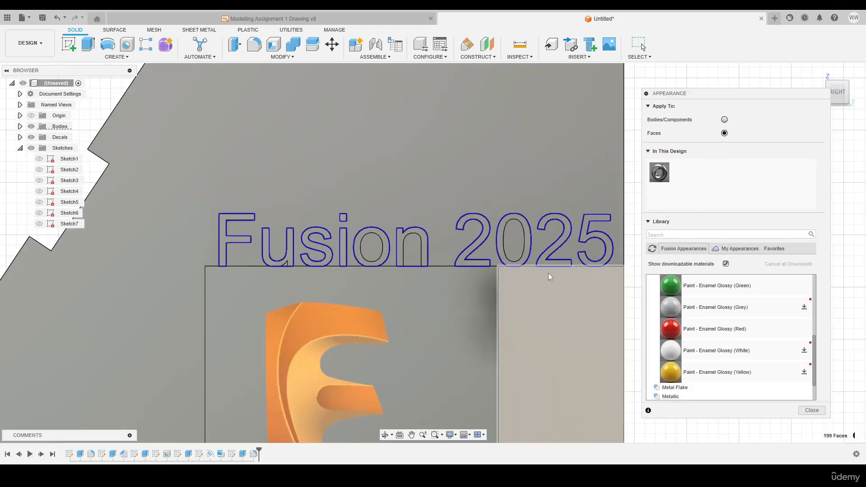
{"action": "left_click", "coordinate": [515, 236], "text": "ctrl"}
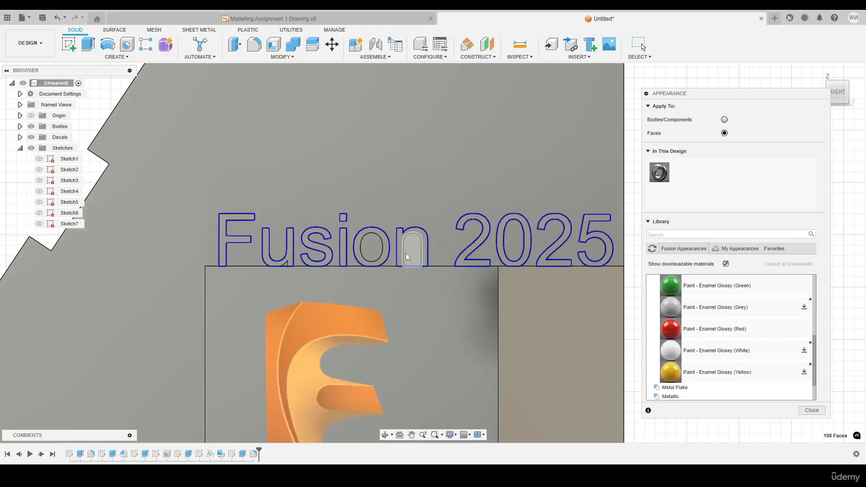
{"action": "left_click", "coordinate": [370, 246], "text": "ctrl"}
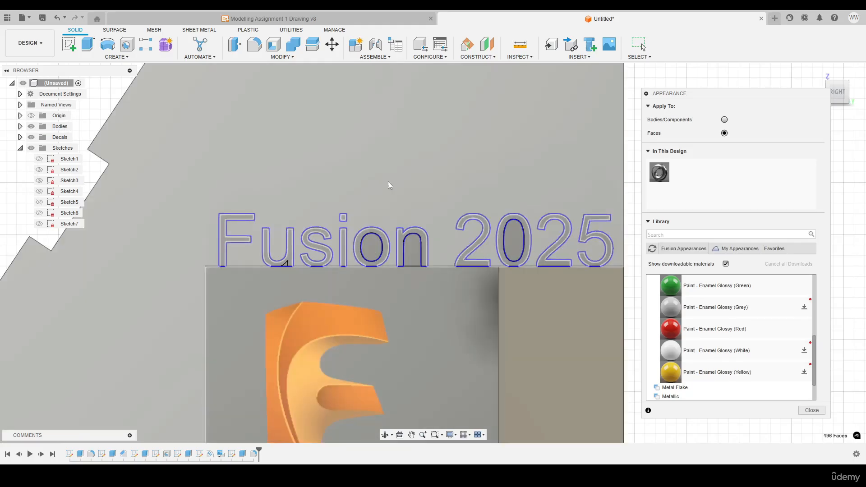
Apply the Paint - Enamel Glossy (Red) appearance to the selected "Fusion 2025" text faces and close the appearance settings
{"action": "scroll", "coordinate": [693, 330], "scroll_direction": "up", "scroll_amount": 3}
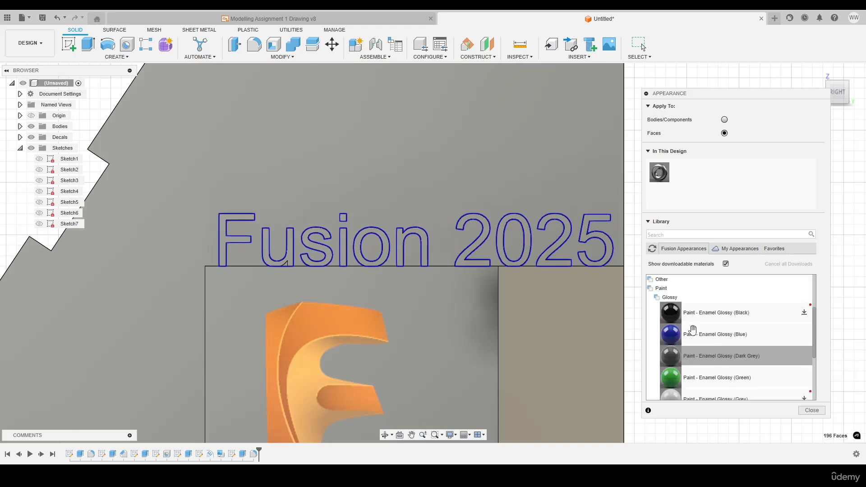
{"action": "scroll", "coordinate": [693, 329], "scroll_direction": "up", "scroll_amount": 3}
{"action": "scroll", "coordinate": [662, 354], "scroll_direction": "down", "scroll_amount": 3}
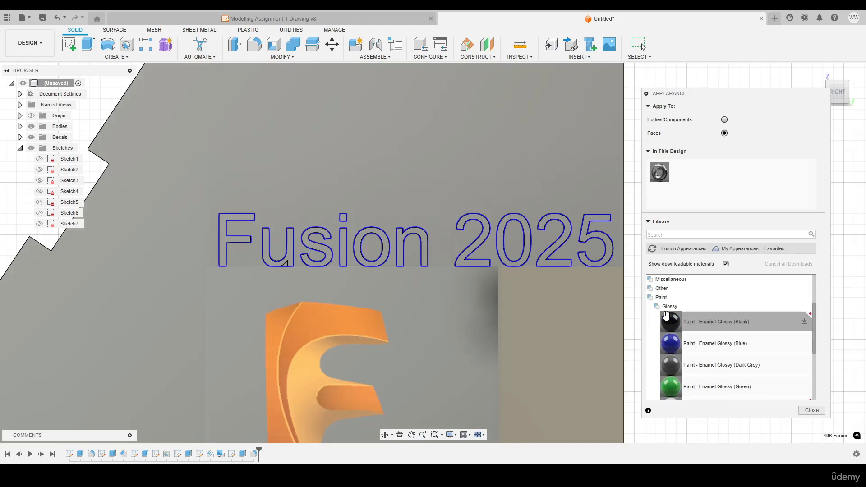
{"action": "scroll", "coordinate": [672, 312], "scroll_direction": "down", "scroll_amount": 4}
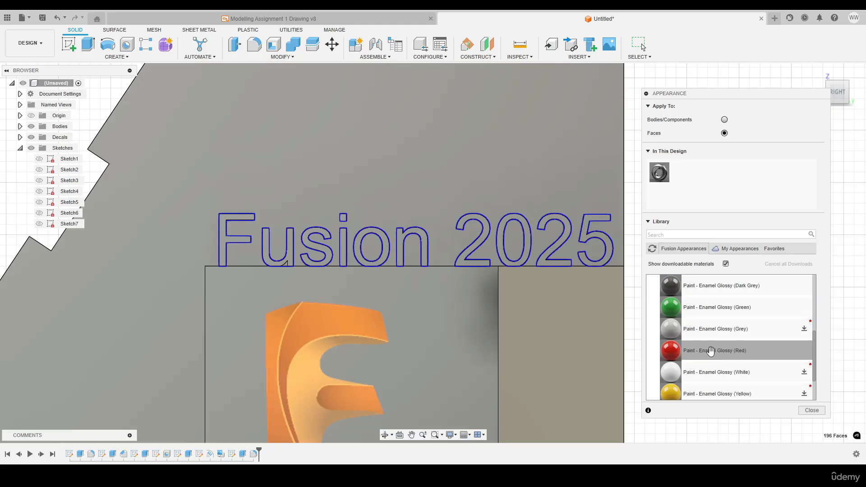
{"action": "mouse_move", "coordinate": [711, 351]}
{"action": "left_mouse_down"}
{"action": "mouse_move", "coordinate": [676, 339]}
{"action": "mouse_move", "coordinate": [567, 226]}
{"action": "left_mouse_up"}
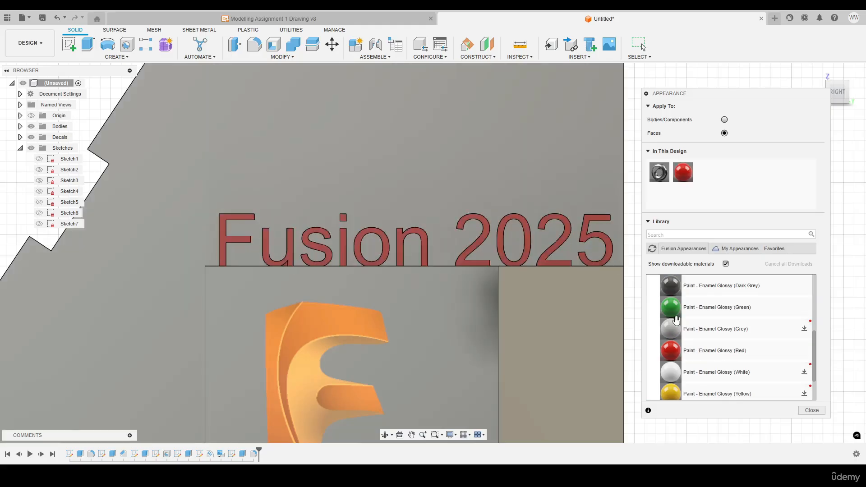
{"action": "left_click", "coordinate": [812, 410]}
{"action": "left_click", "coordinate": [816, 72]}
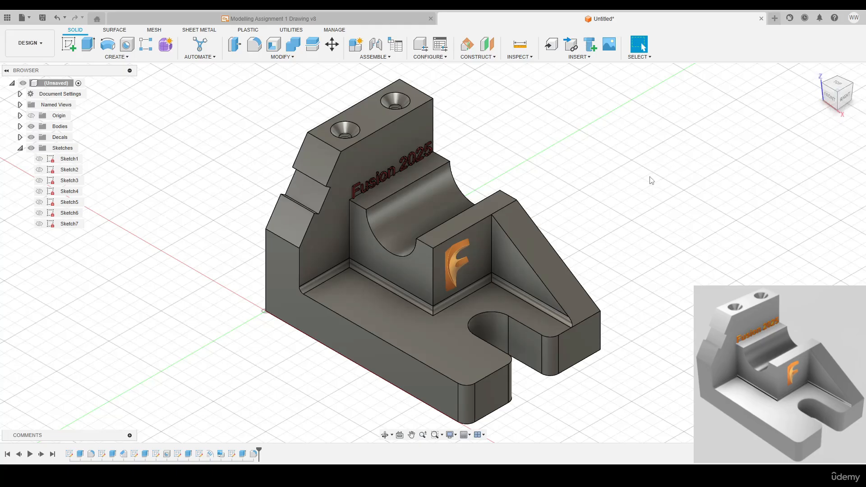
{"action": "middle_click_drag", "start_coordinate": [651, 180], "coordinate": [350, 172], "text": "shift"}
{"action": "left_click", "coordinate": [817, 72]}
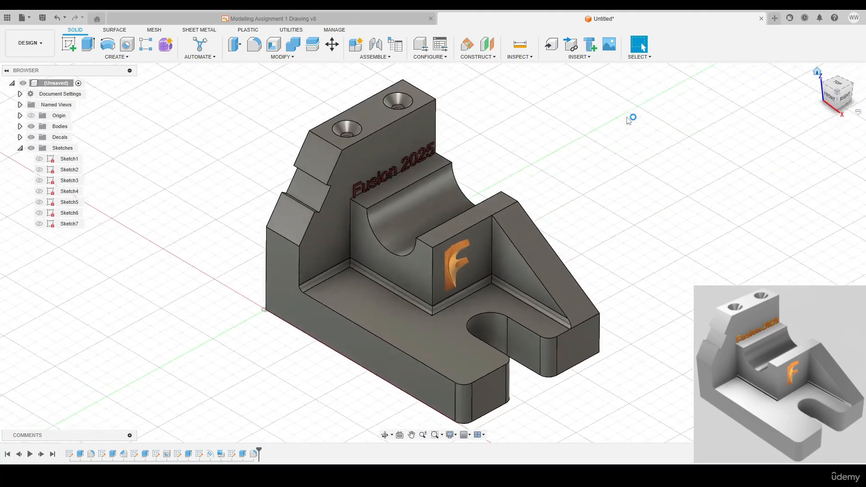